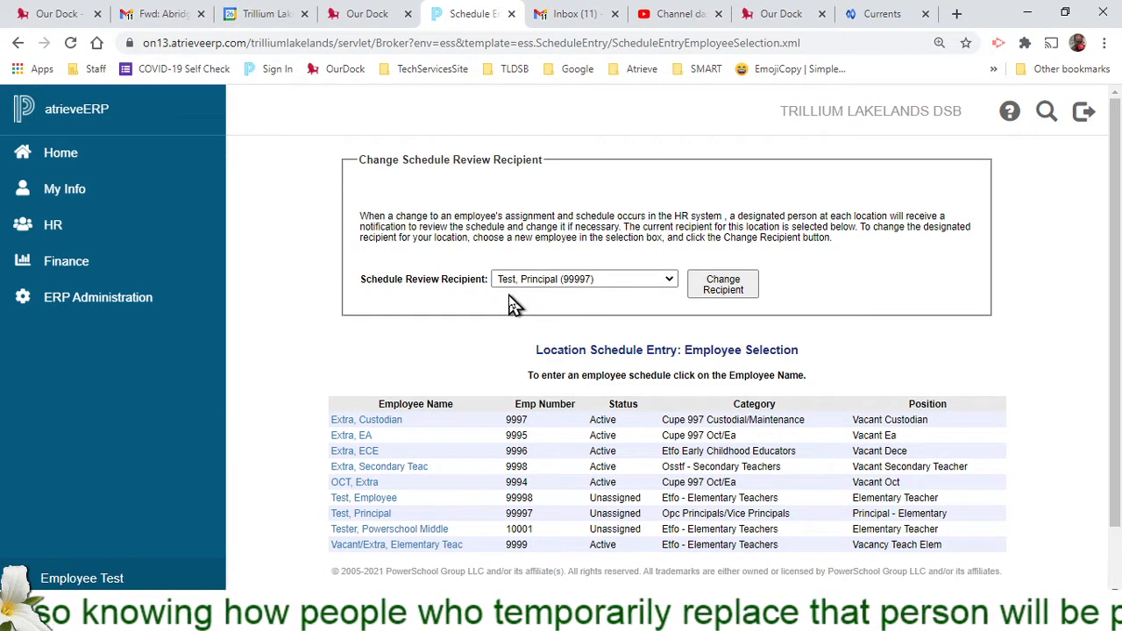
- Open the test employee's schedule entry and start a schedule from scratch with an effective date of 1 March 2021
{"action": "scroll", "coordinate": [431, 313], "scroll_direction": "down", "scroll_amount": 1}
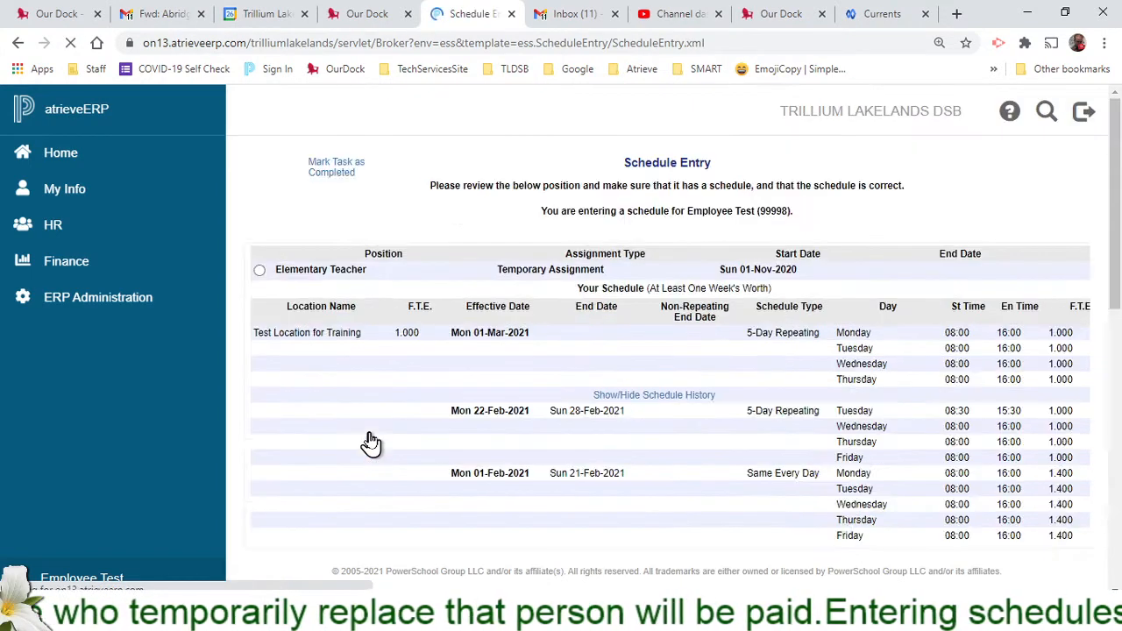
{"action": "scroll", "coordinate": [371, 433], "scroll_direction": "down", "scroll_amount": 3}
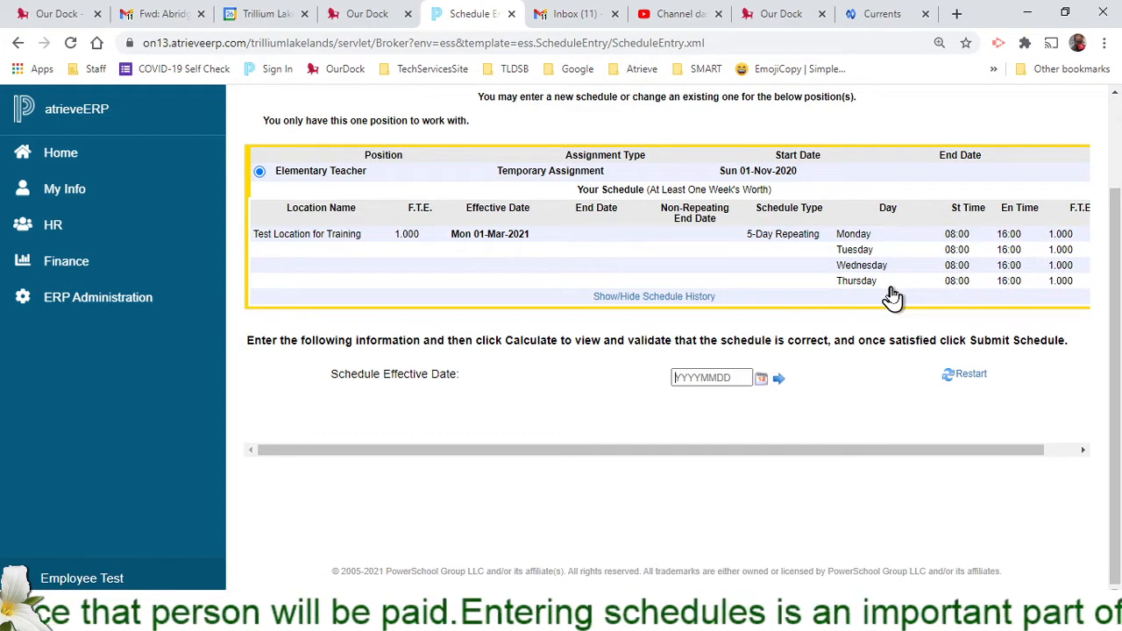
{"action": "left_click", "coordinate": [759, 381]}
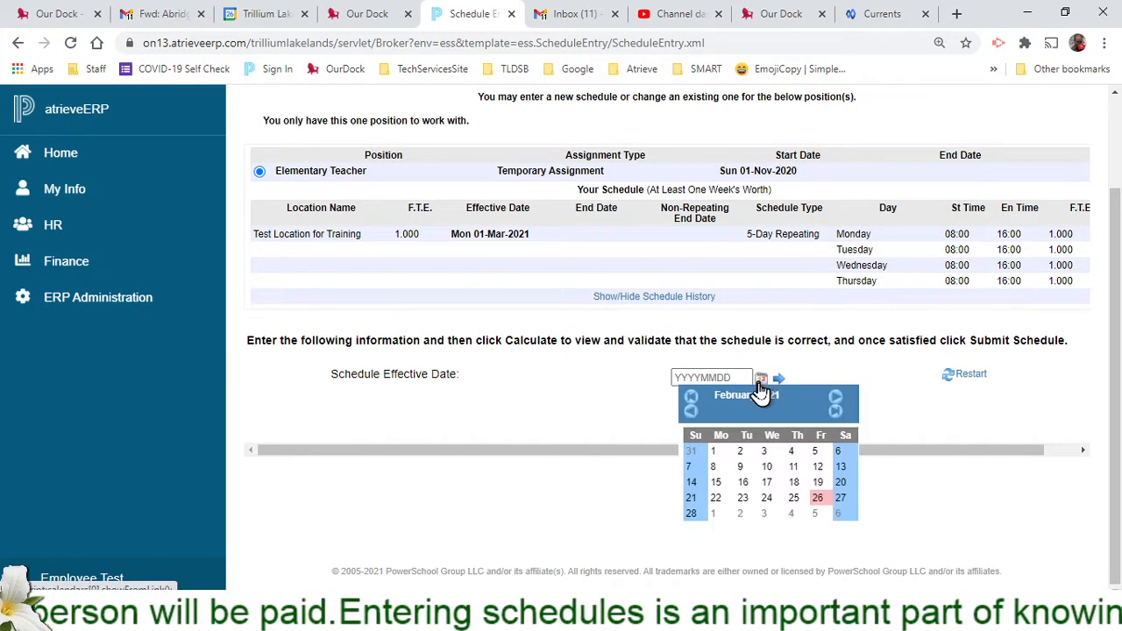
{"action": "left_click", "coordinate": [715, 515]}
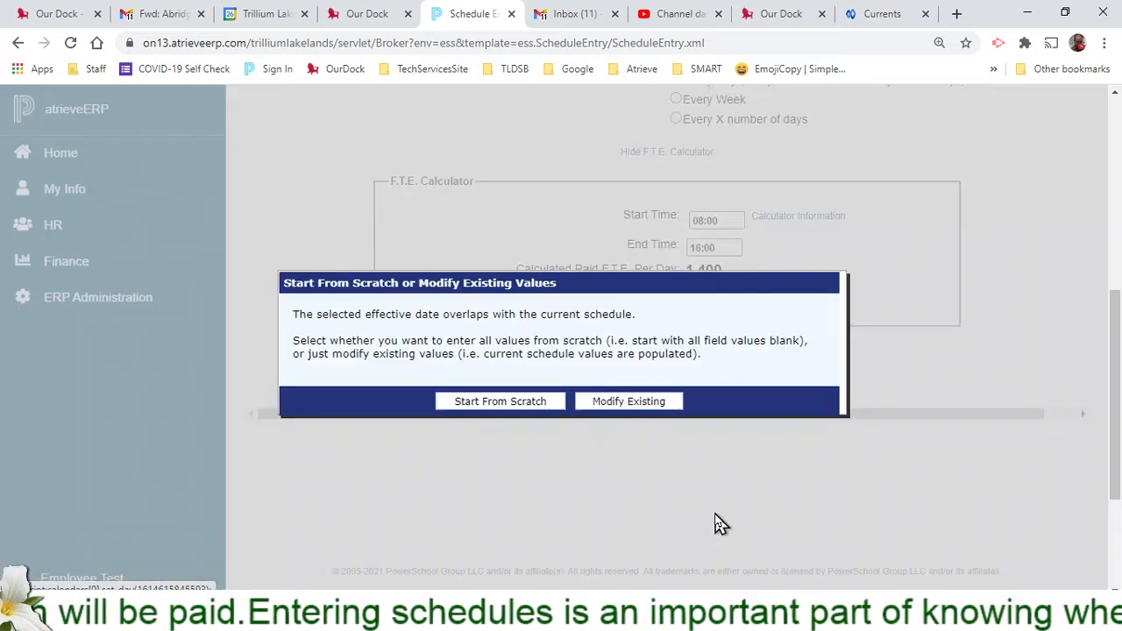
{"action": "left_click", "coordinate": [499, 403]}
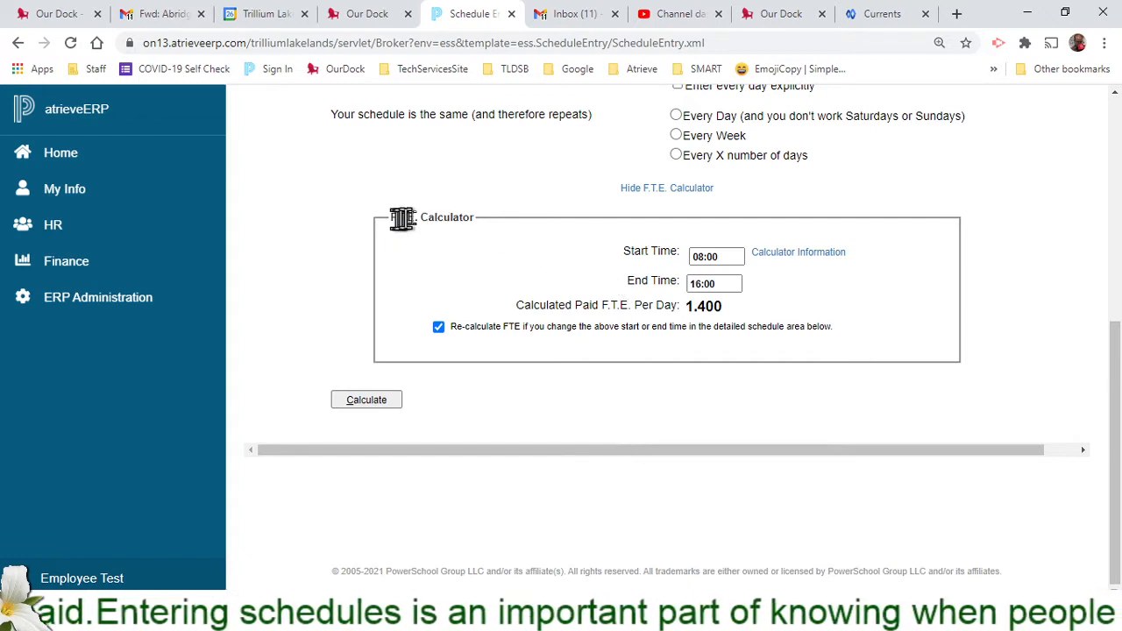
- Hide the F.T.E. calculator and calculate a schedule that repeats every day, excluding Saturdays and Sundays
{"action": "left_click_drag", "start_coordinate": [463, 218], "coordinate": [391, 217]}
{"action": "left_click", "coordinate": [598, 221]}
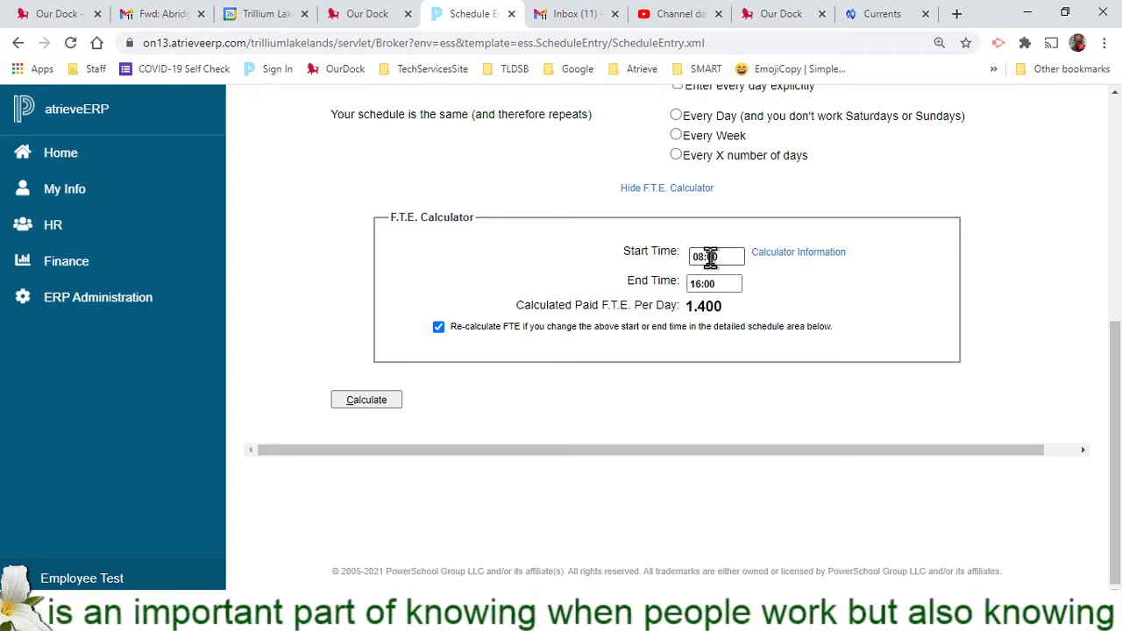
{"action": "left_click", "coordinate": [666, 189]}
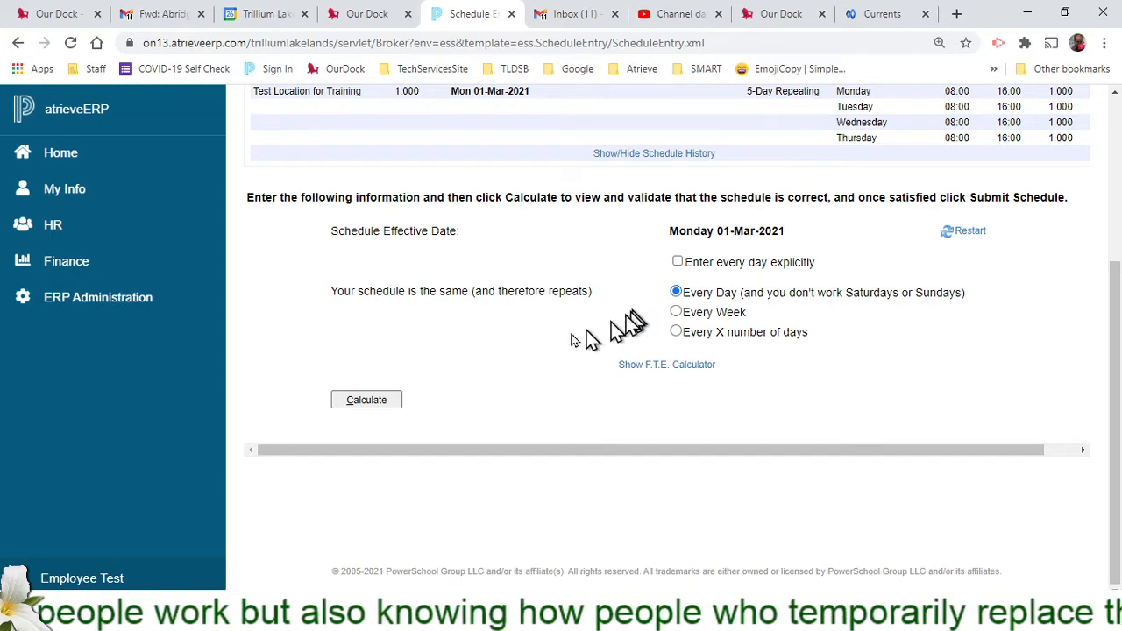
{"action": "left_click", "coordinate": [382, 401]}
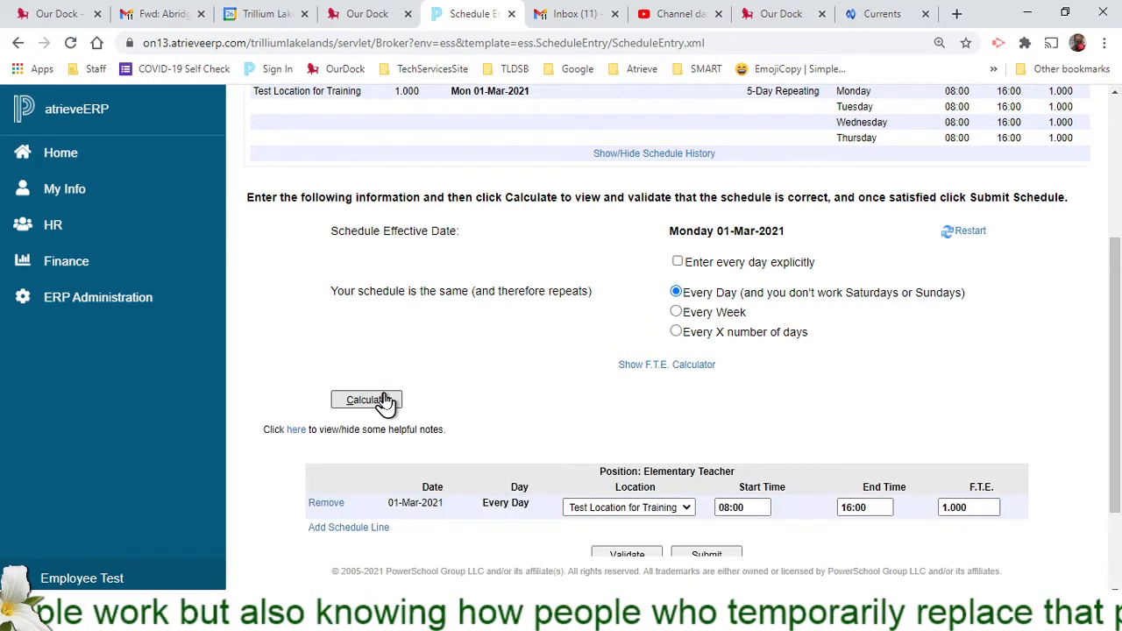
{"action": "scroll", "coordinate": [390, 399], "scroll_direction": "down", "scroll_amount": 1}
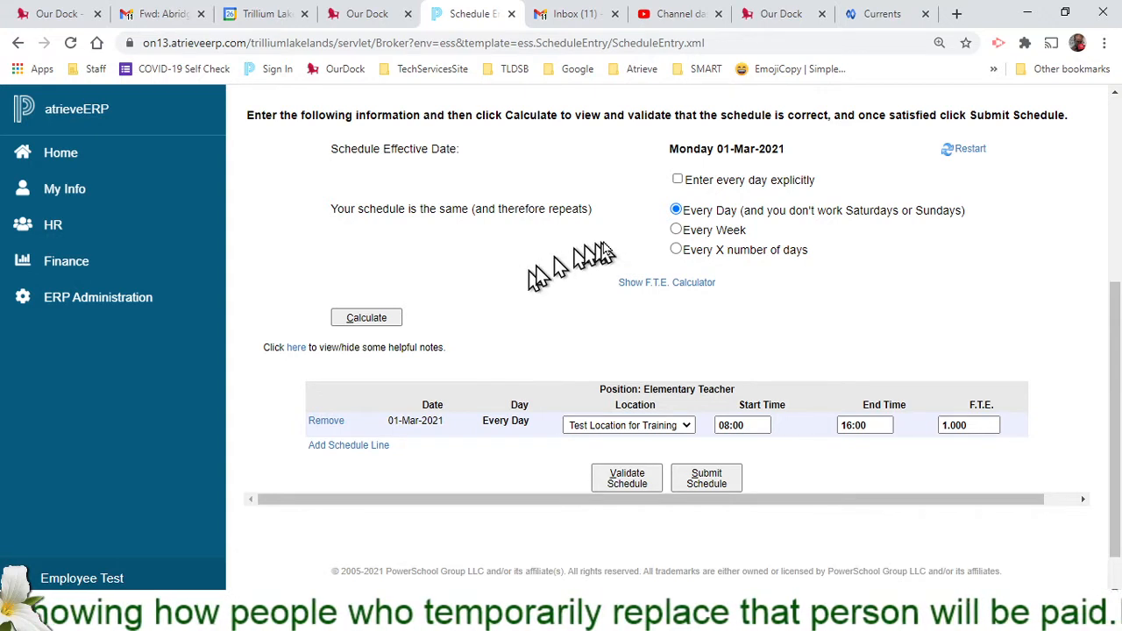
- Make the schedule repeat every 5 days, also skipping District Pro-D Days and Location Pro-D Days in the rotation
{"action": "left_click", "coordinate": [676, 253]}
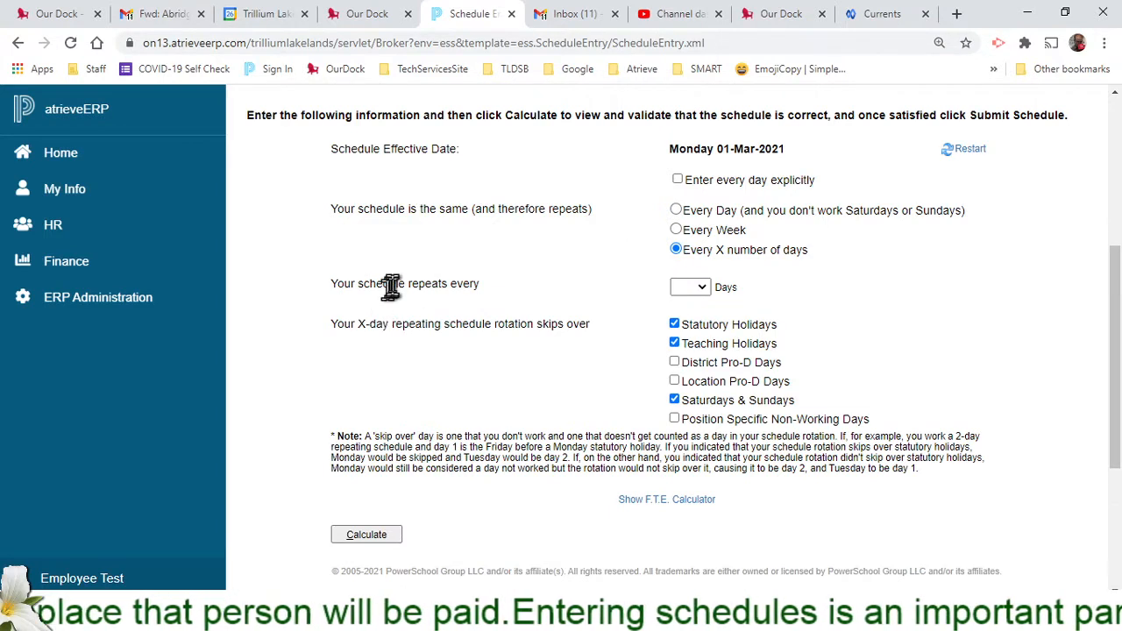
{"action": "left_click", "coordinate": [690, 286]}
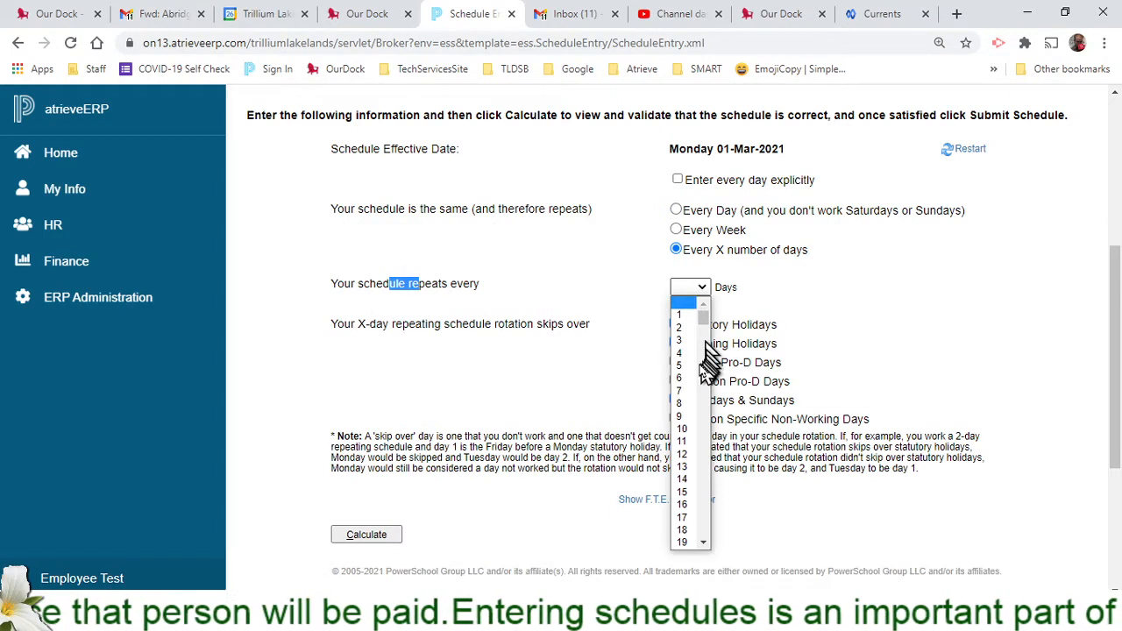
{"action": "left_click", "coordinate": [689, 366]}
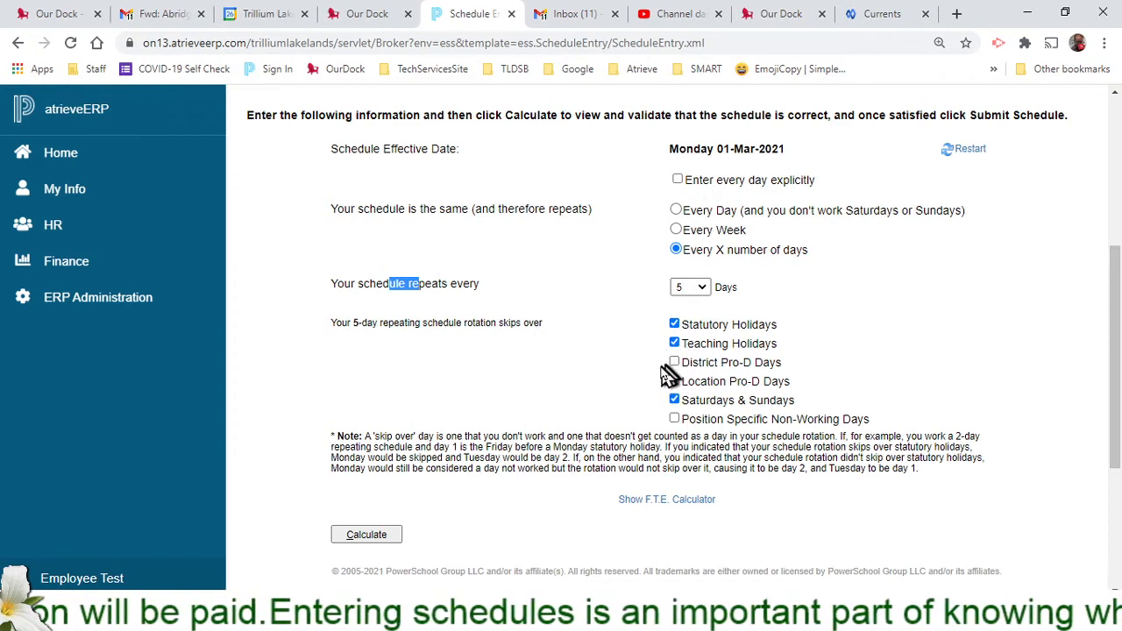
{"action": "left_click", "coordinate": [674, 362]}
{"action": "left_click", "coordinate": [674, 381]}
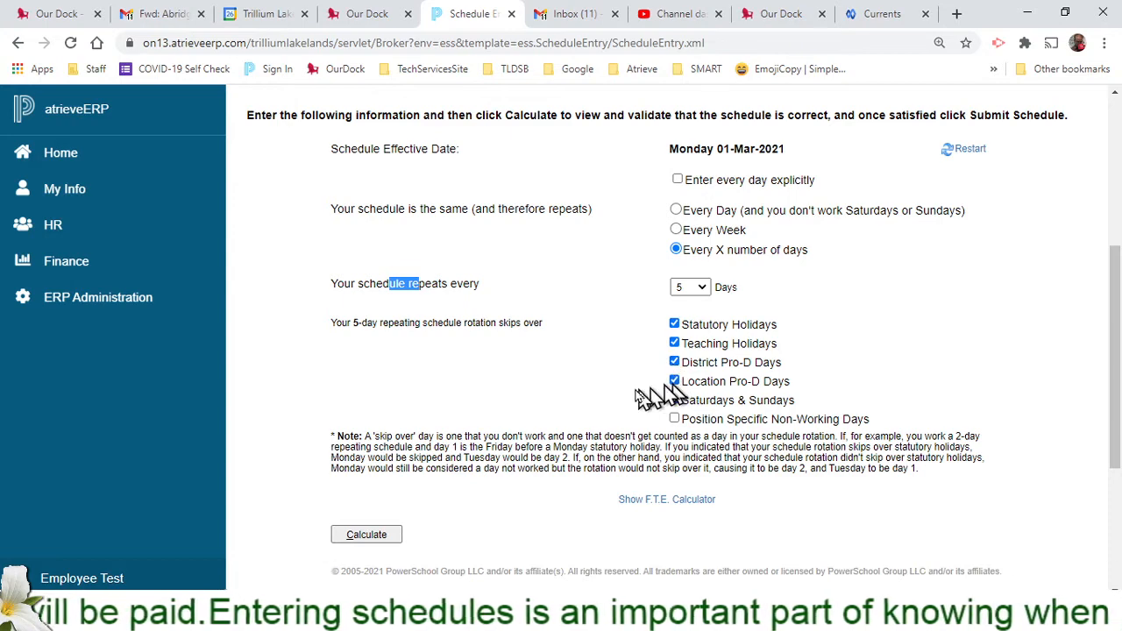
{"action": "left_click", "coordinate": [674, 400]}
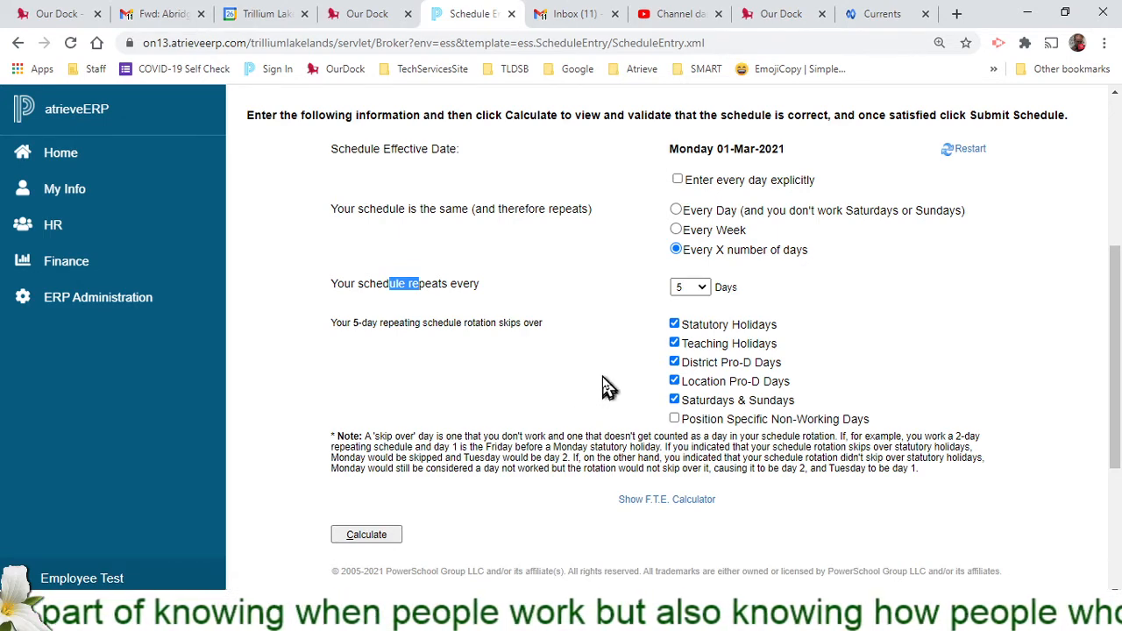
- Recalculate the schedule lines with the repeat settings and accept the recalculation
{"action": "scroll", "coordinate": [582, 368], "scroll_direction": "down", "scroll_amount": 1}
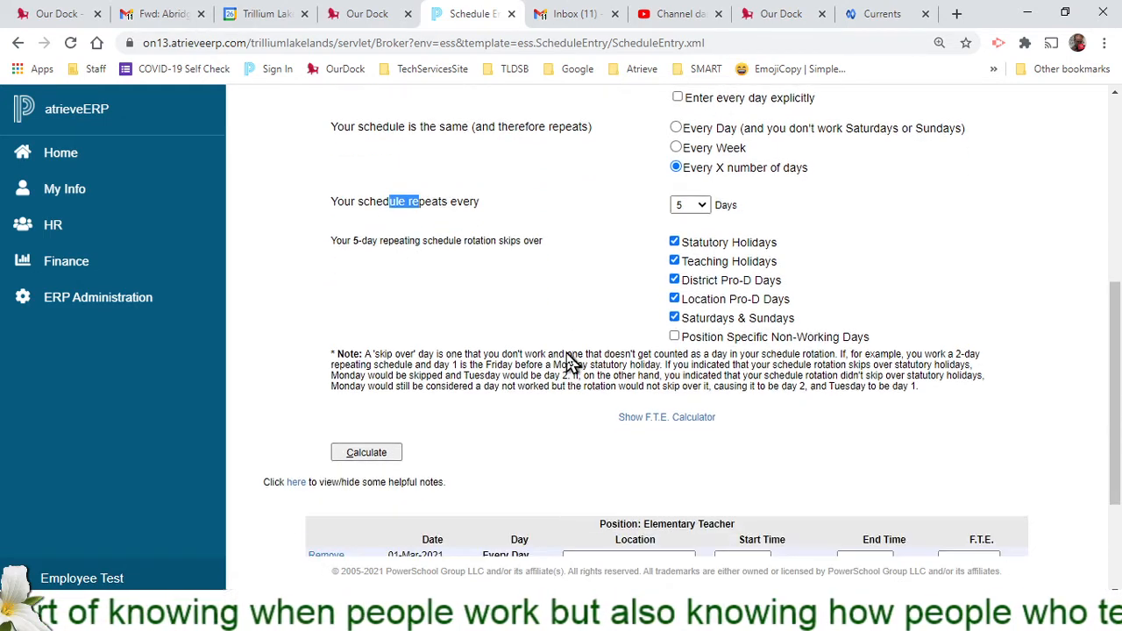
{"action": "left_click", "coordinate": [364, 456]}
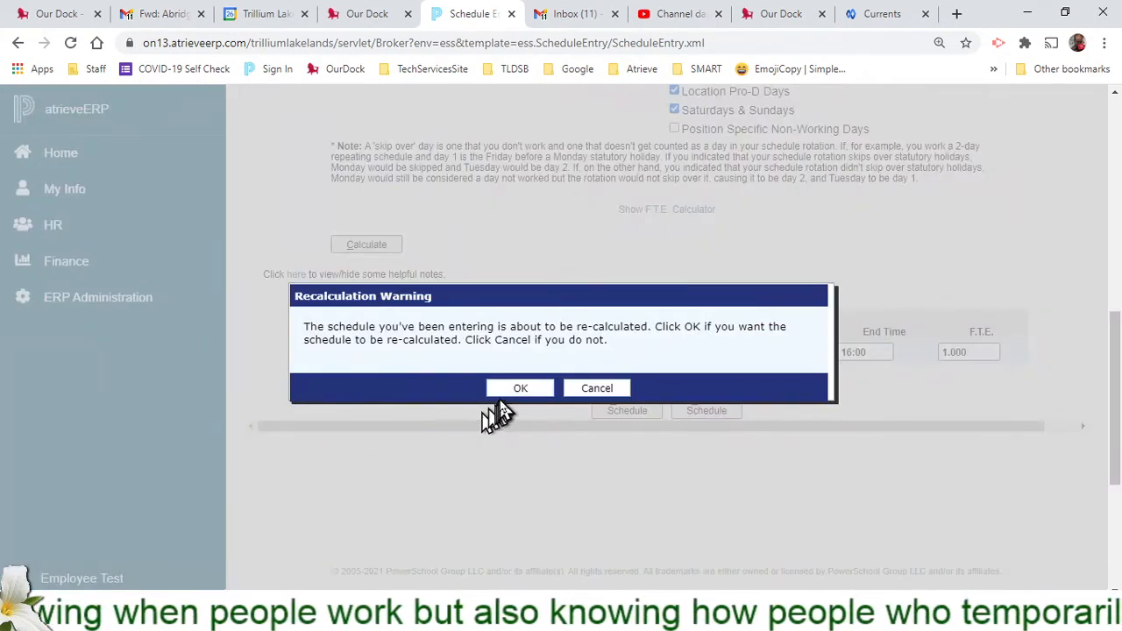
{"action": "left_click", "coordinate": [516, 390]}
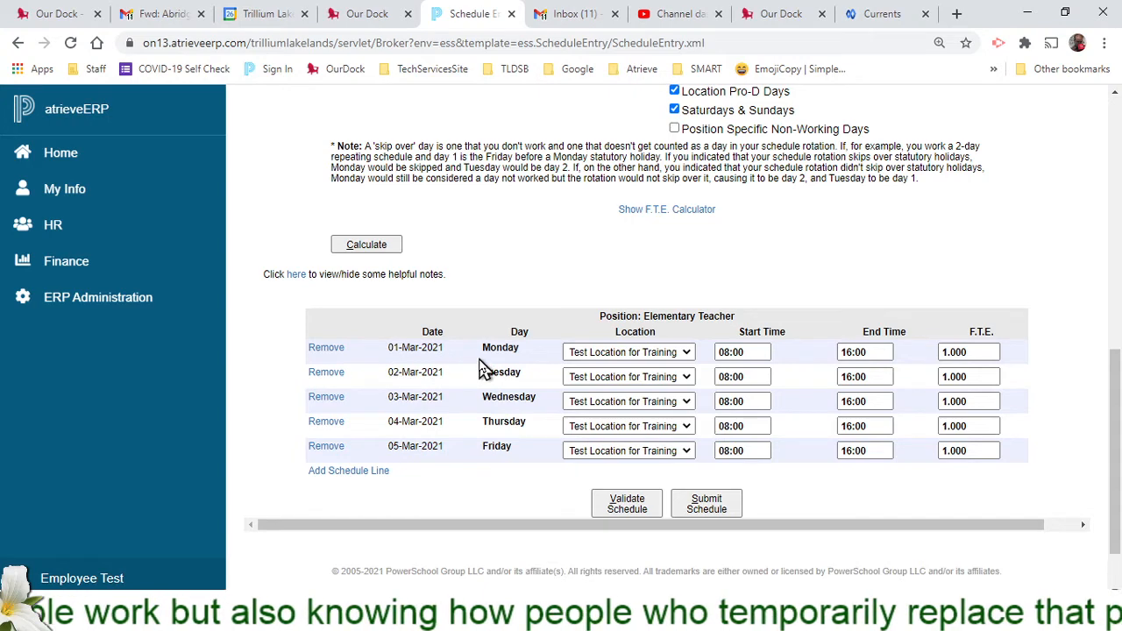
- Set Monday's start time to 08:30 and end time to 15:30, and remove the Friday schedule line
{"action": "scroll", "coordinate": [481, 368], "scroll_direction": "up", "scroll_amount": 2}
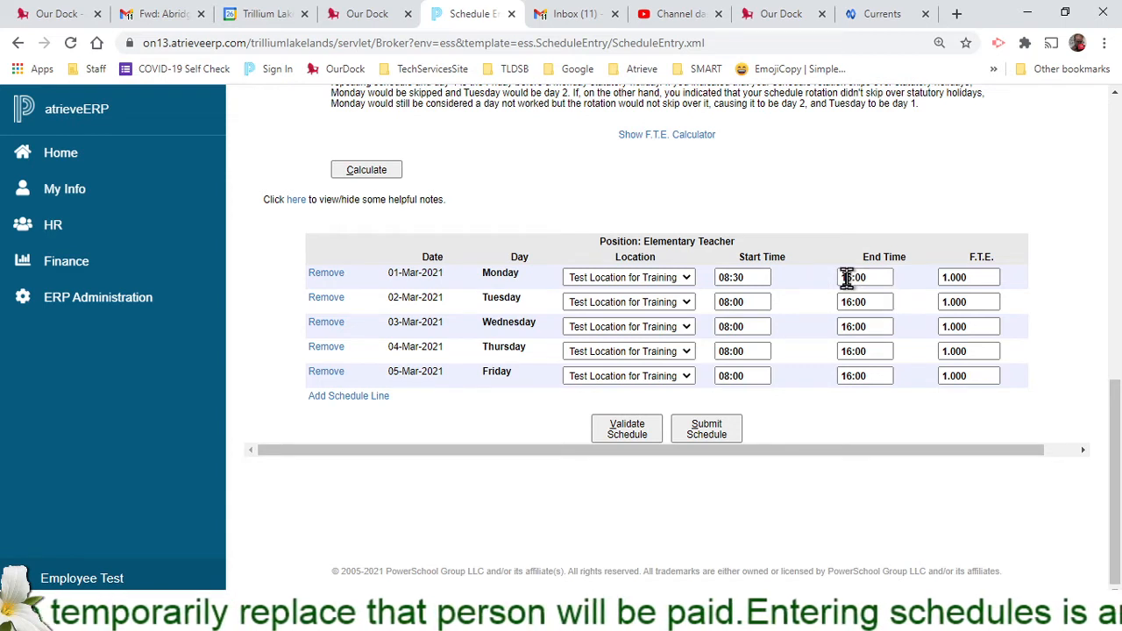
{"action": "left_click_drag", "start_coordinate": [846, 278], "coordinate": [852, 279]}
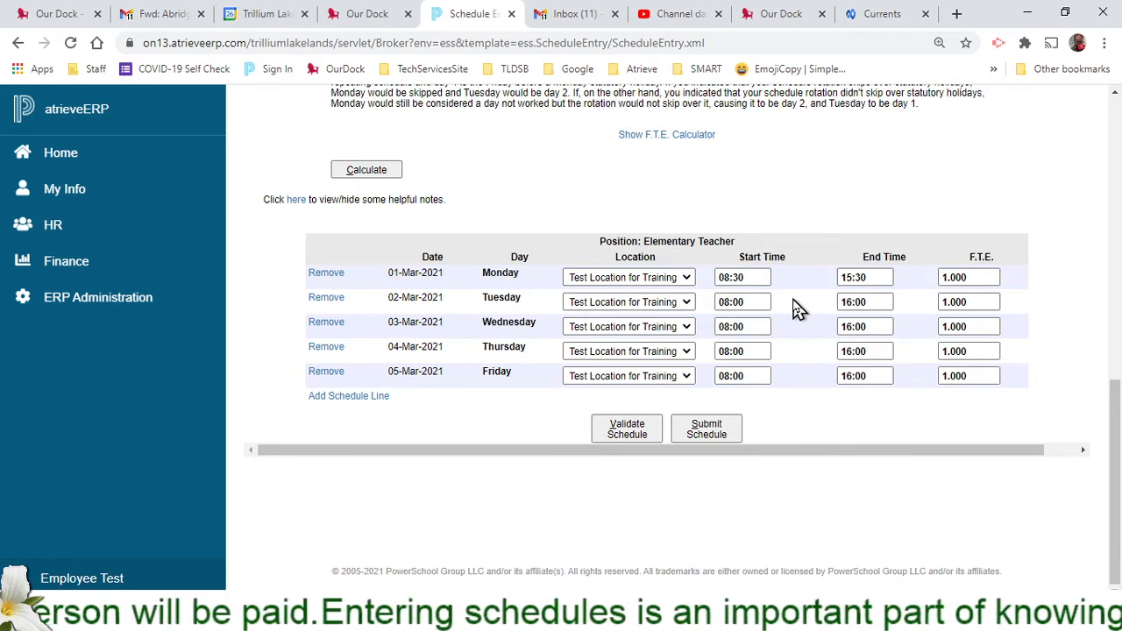
{"action": "double_click", "coordinate": [497, 372]}
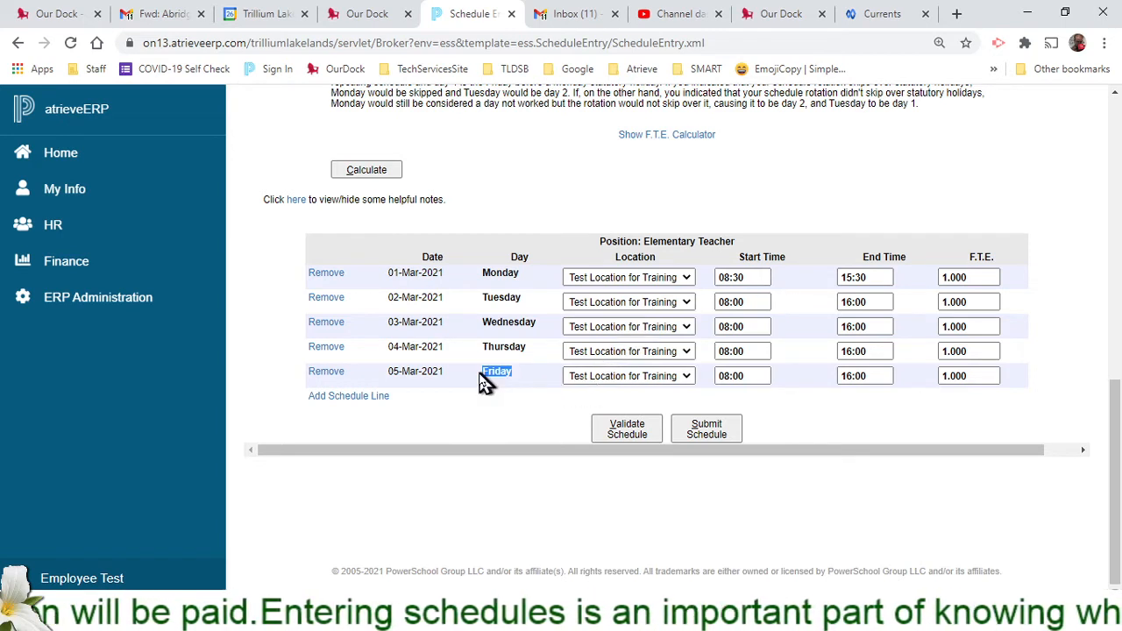
{"action": "left_click", "coordinate": [477, 443]}
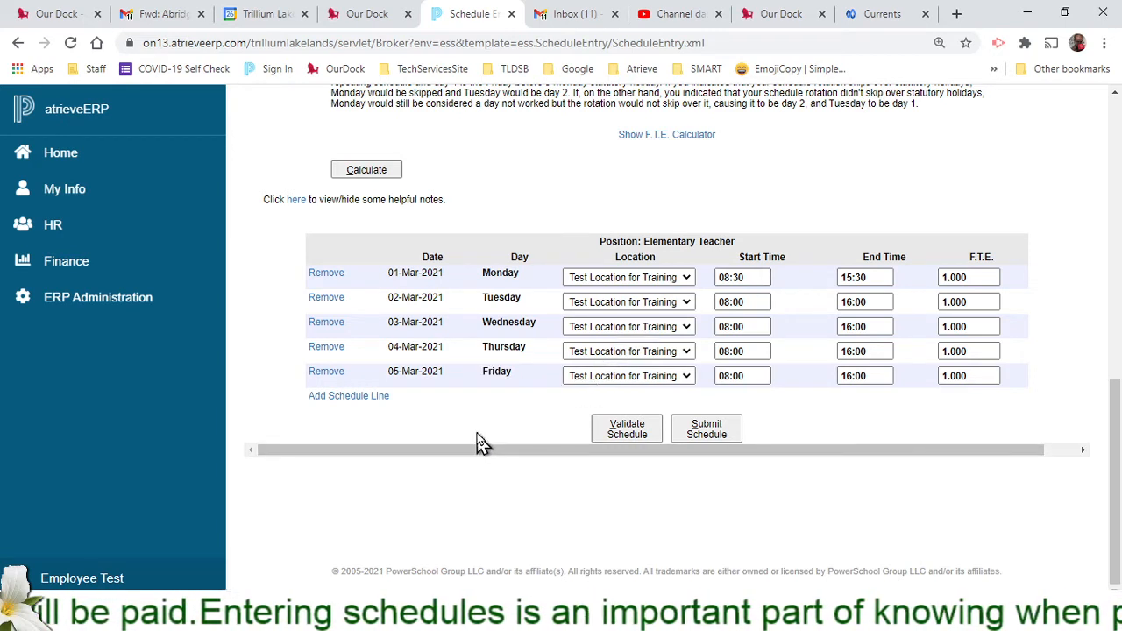
{"action": "left_click", "coordinate": [324, 375]}
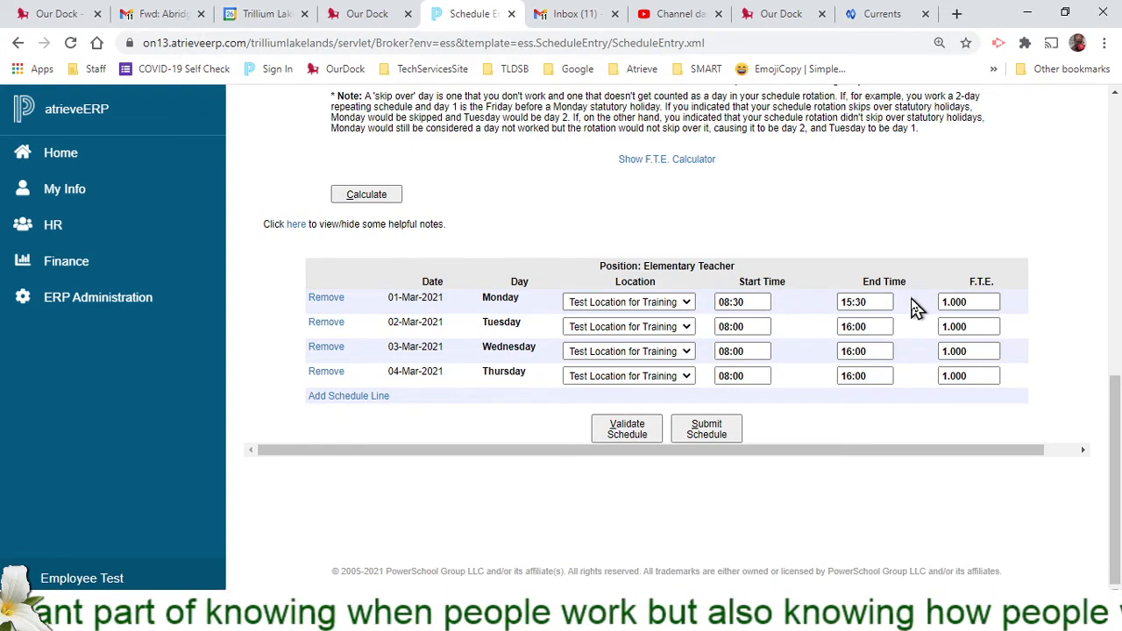
{"action": "left_click", "coordinate": [977, 301]}
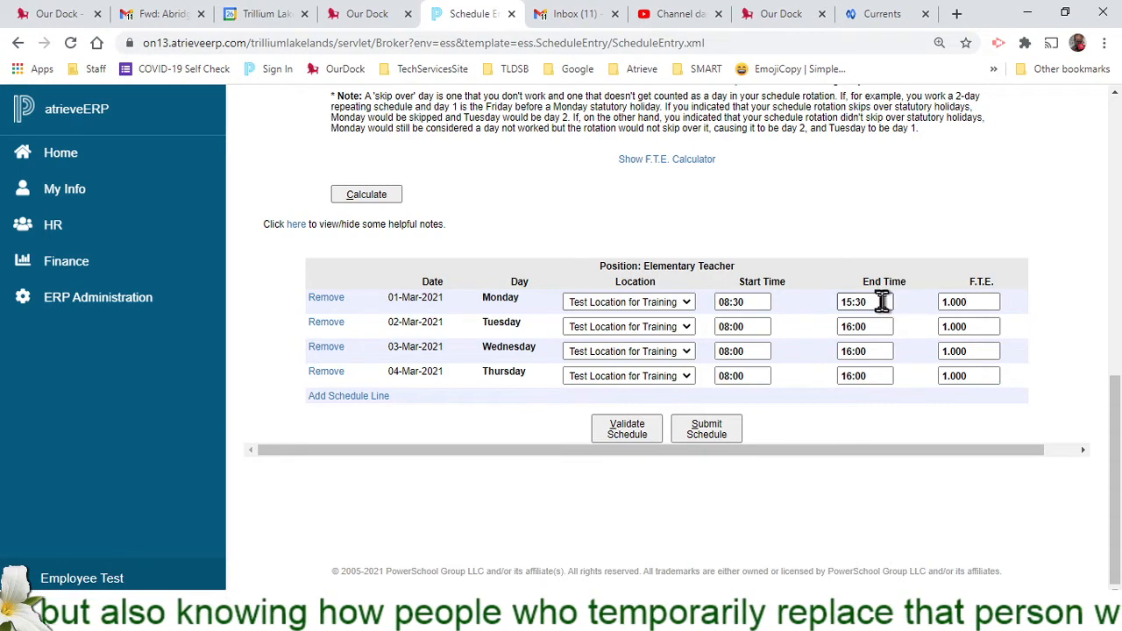
{"action": "left_click", "coordinate": [746, 300]}
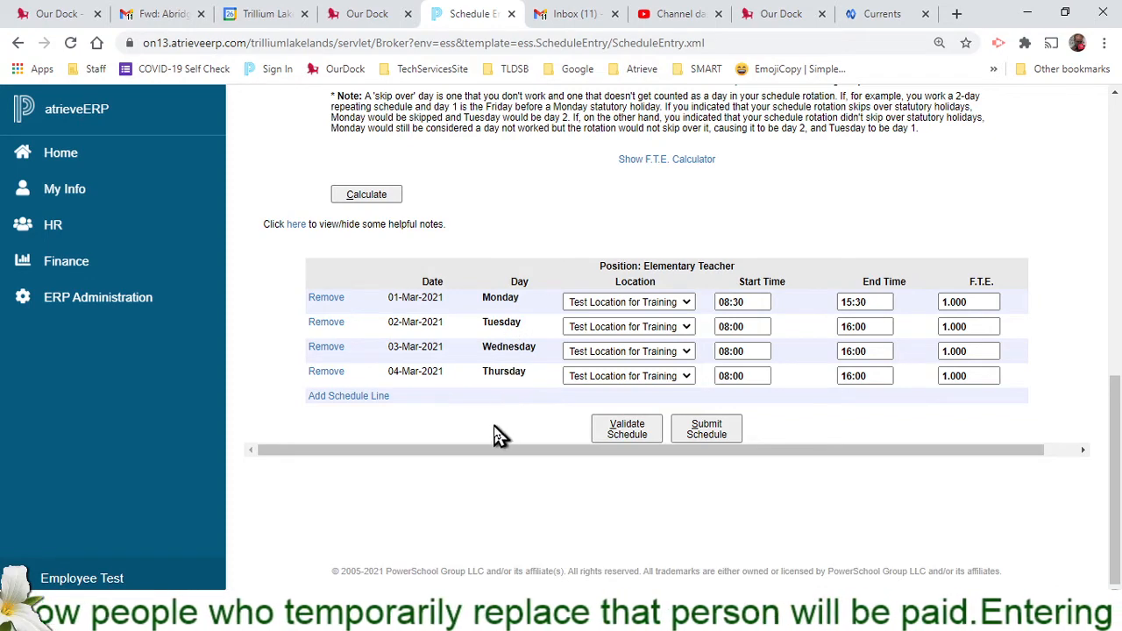
- Validate the Elementary Teacher schedule and submit it
{"action": "left_click", "coordinate": [628, 434]}
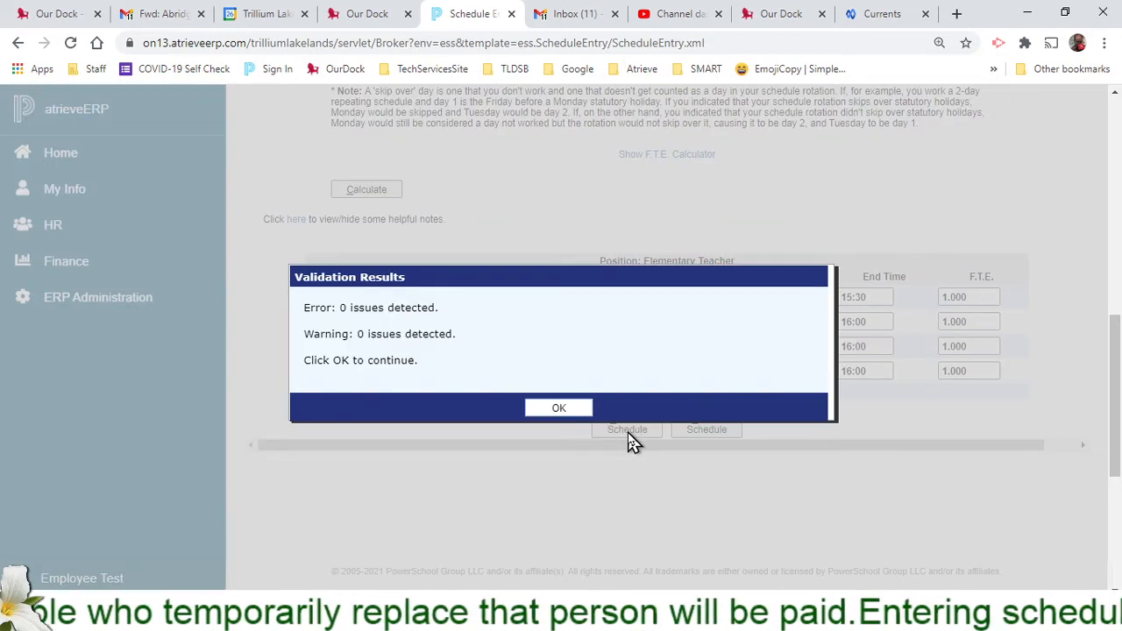
{"action": "left_click", "coordinate": [552, 410]}
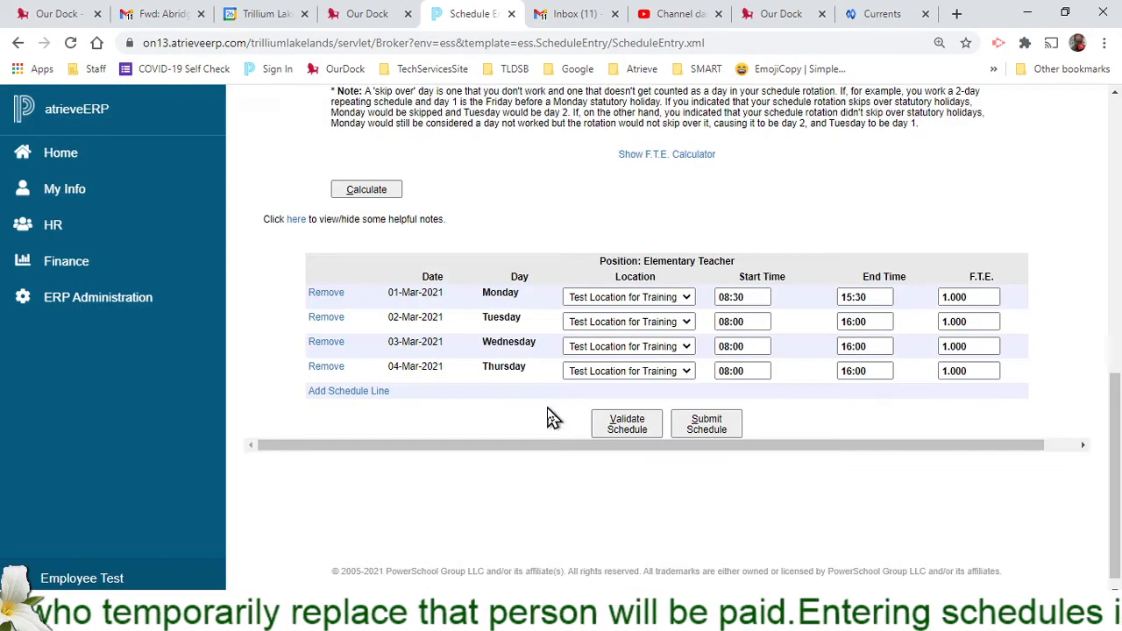
{"action": "left_click", "coordinate": [710, 428]}
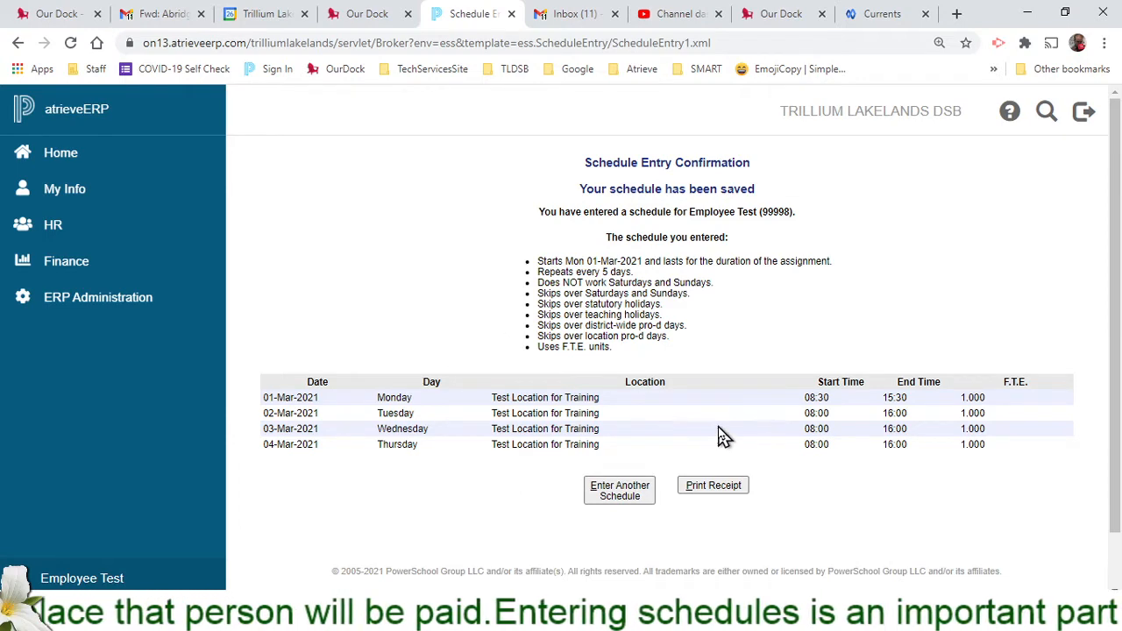
- Start another schedule entry and choose Test Location for Training as the location
{"action": "scroll", "coordinate": [719, 436], "scroll_direction": "down", "scroll_amount": 1}
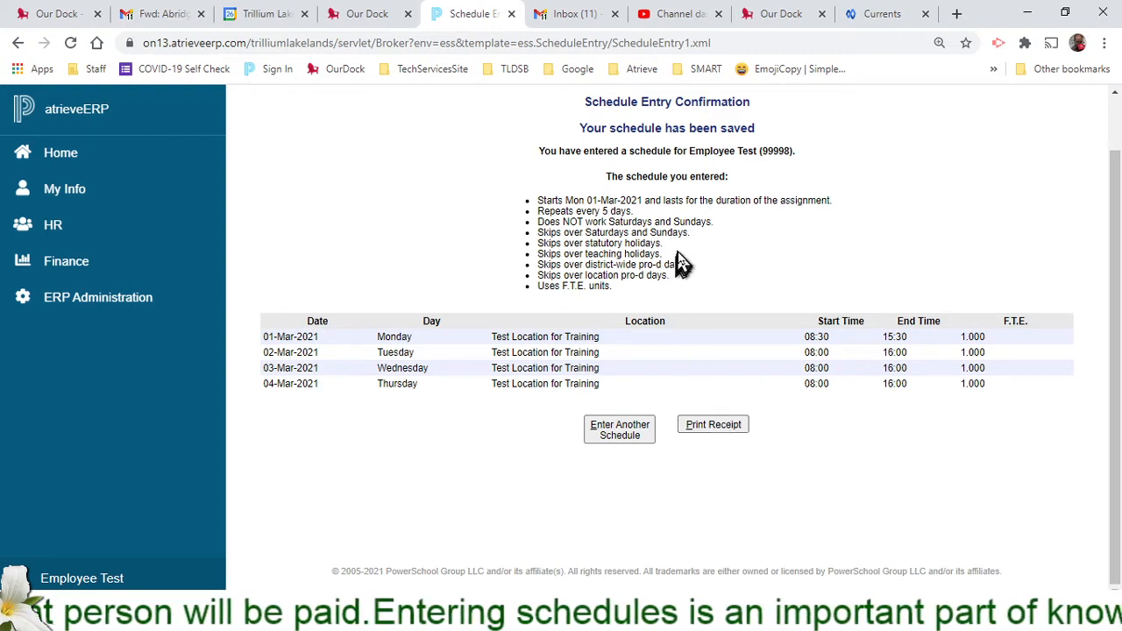
{"action": "left_click", "coordinate": [613, 429]}
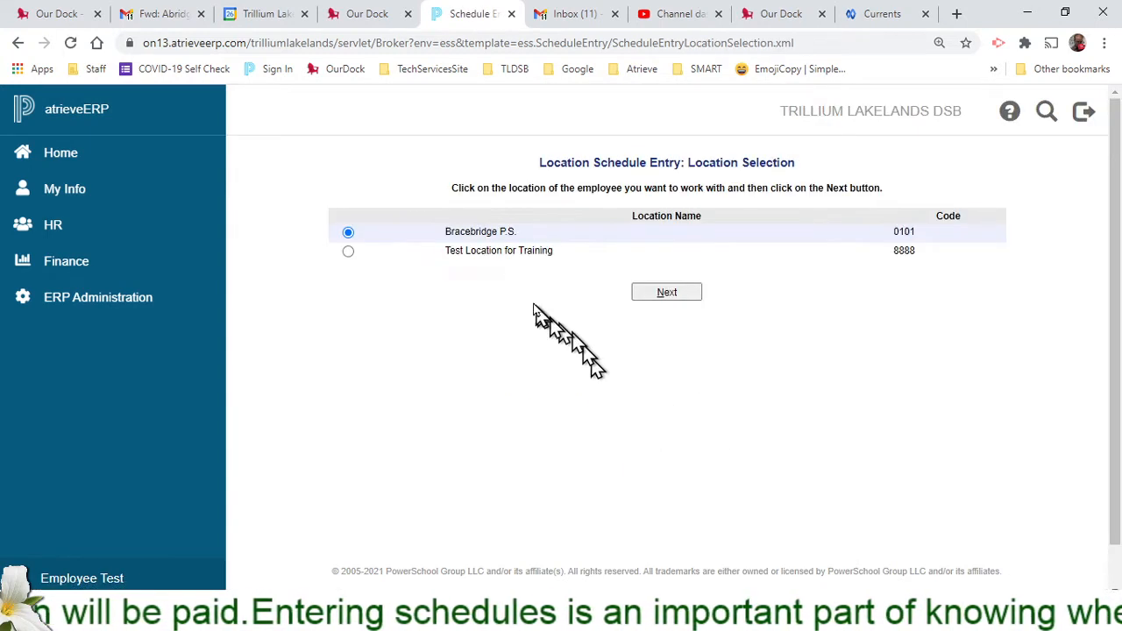
{"action": "left_click", "coordinate": [348, 251]}
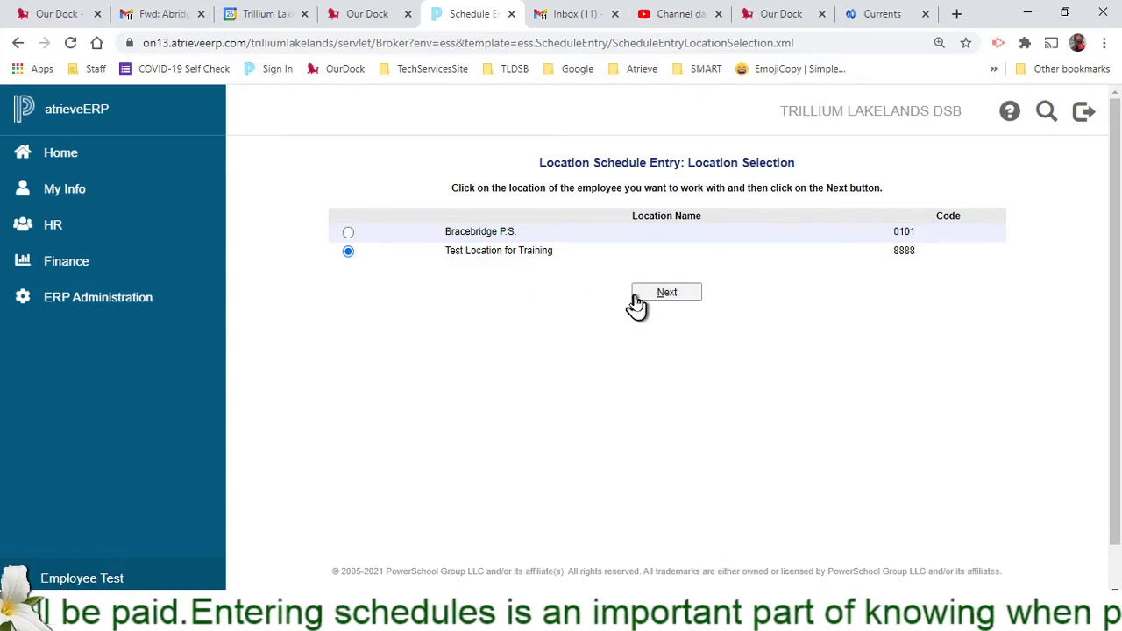
{"action": "left_click", "coordinate": [663, 293]}
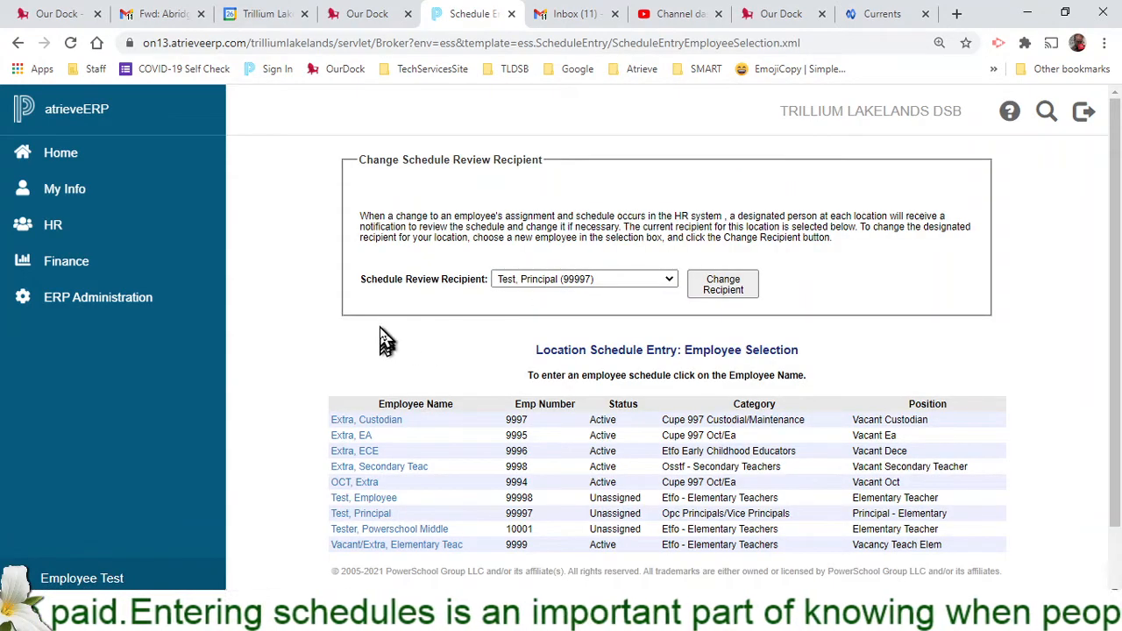
- Open the test principal's schedule entry and set its effective date to 1 March 2021, starting from scratch
{"action": "scroll", "coordinate": [380, 325], "scroll_direction": "down", "scroll_amount": 1}
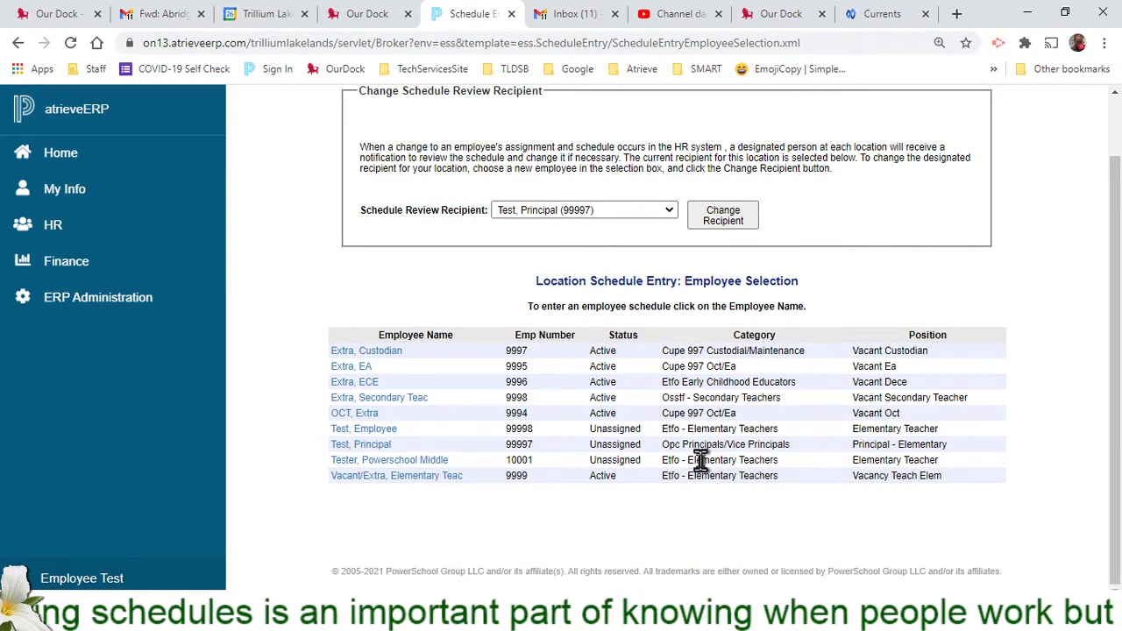
{"action": "left_click", "coordinate": [363, 446]}
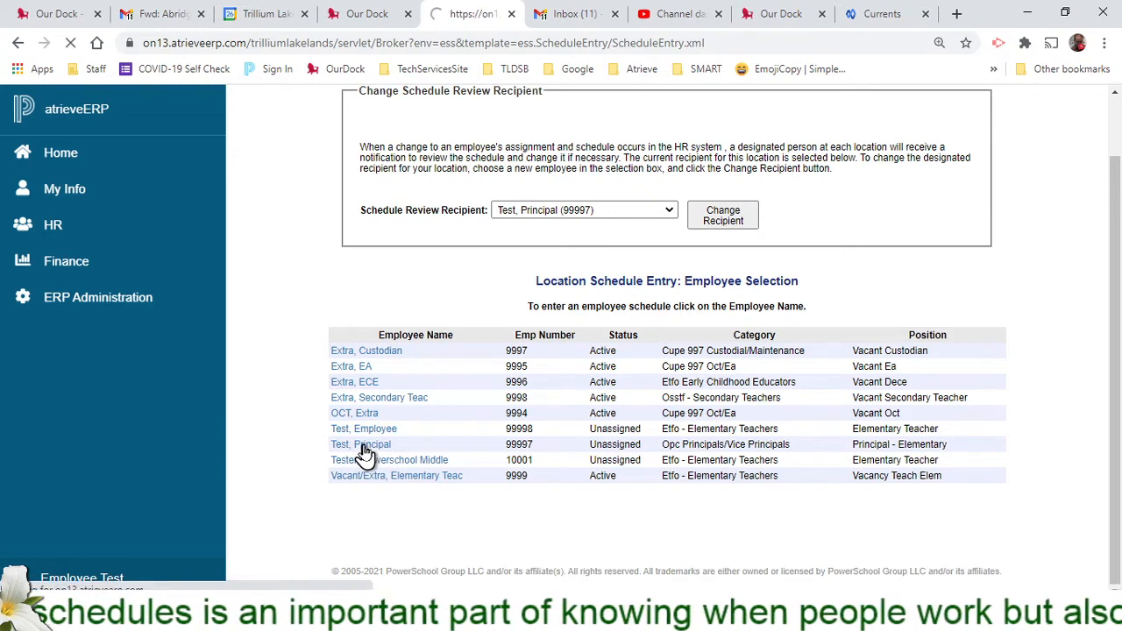
{"action": "scroll", "coordinate": [372, 435], "scroll_direction": "down", "scroll_amount": 1}
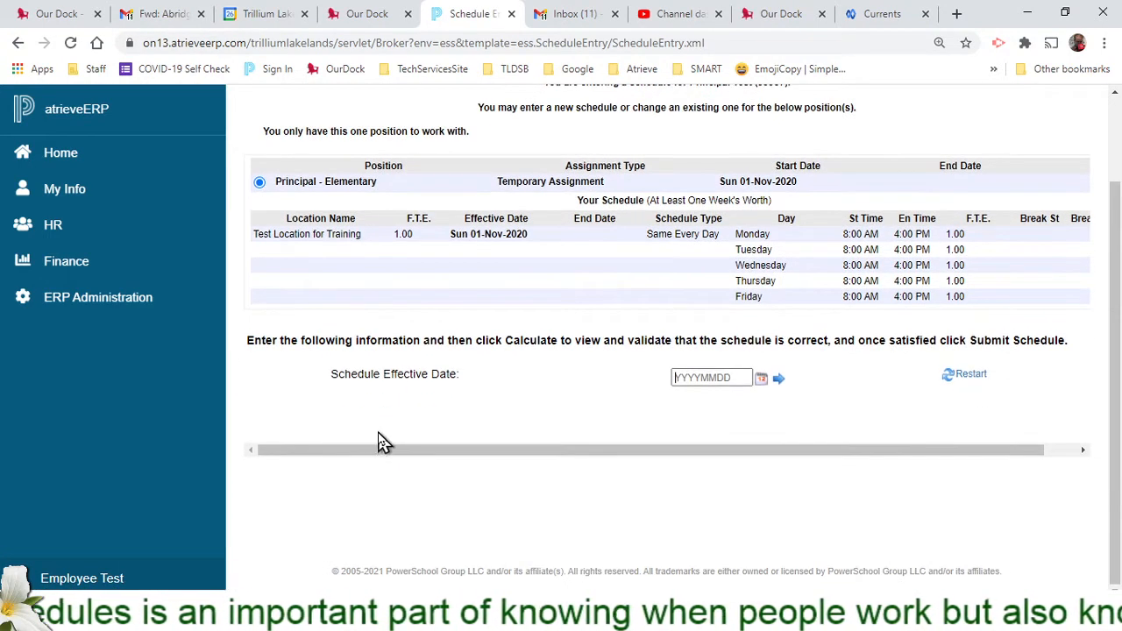
{"action": "left_click", "coordinate": [761, 379]}
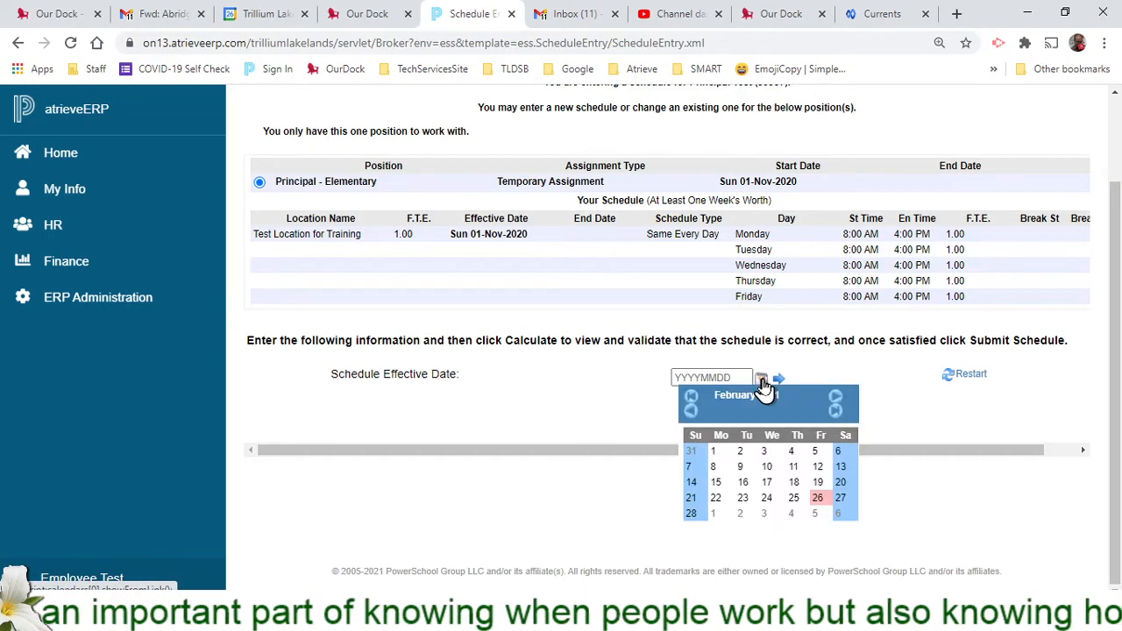
{"action": "left_click", "coordinate": [713, 516]}
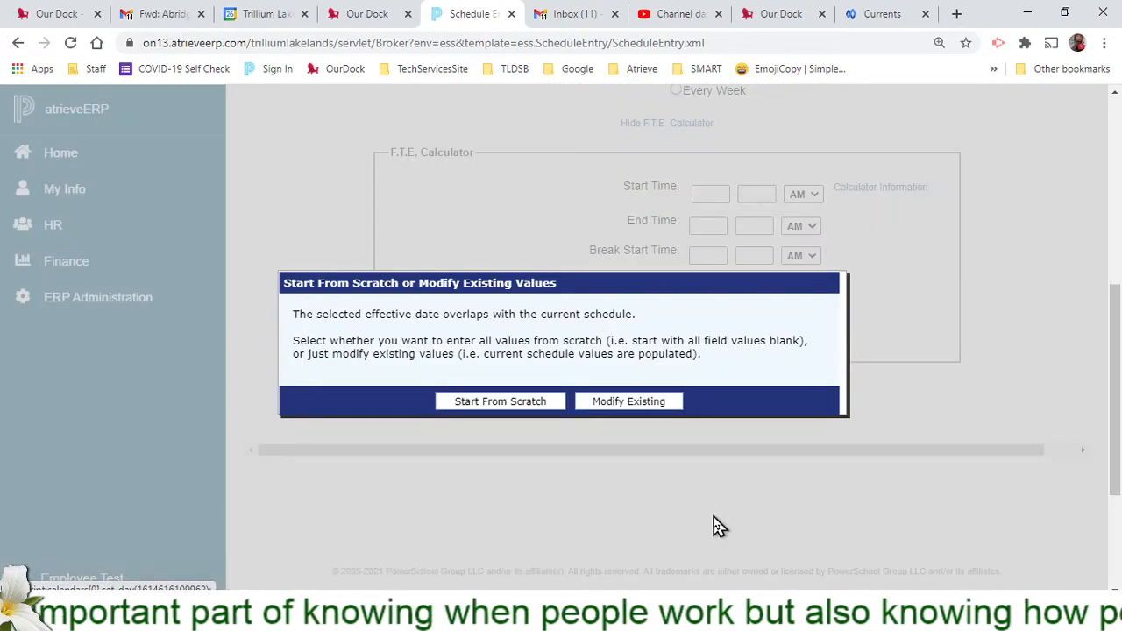
{"action": "left_click", "coordinate": [500, 402]}
{"action": "scroll", "coordinate": [526, 403], "scroll_direction": "up", "scroll_amount": 2}
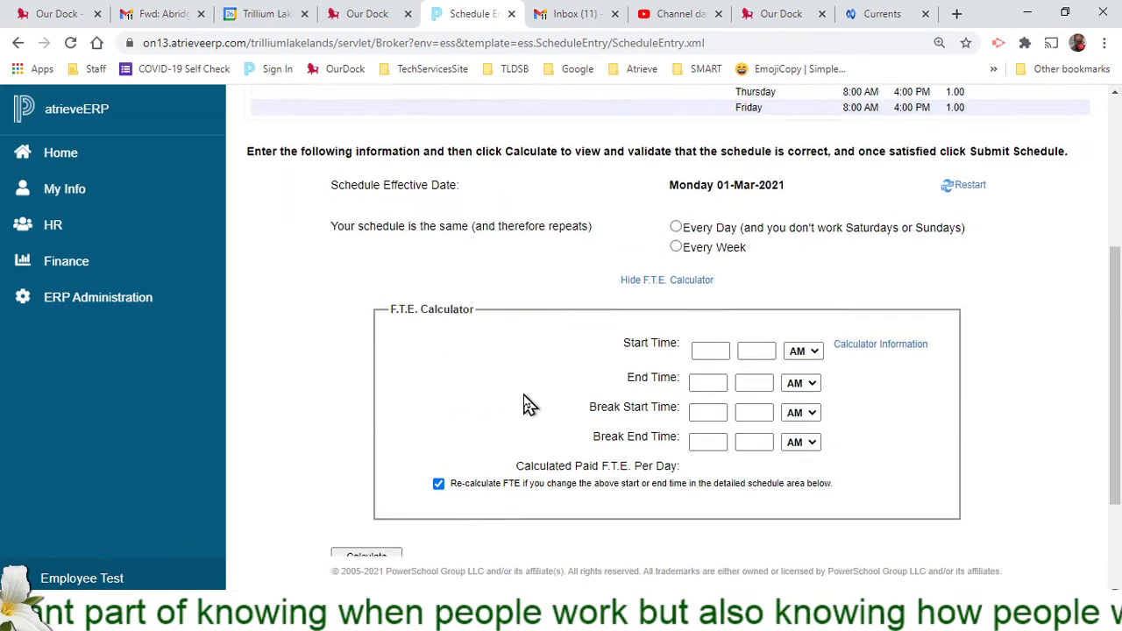
- Make the schedule repeat every day, and set the F.T.E. calculator's start time to 8:30 AM and end time to 4:30 PM
{"action": "scroll", "coordinate": [526, 390], "scroll_direction": "down", "scroll_amount": 1}
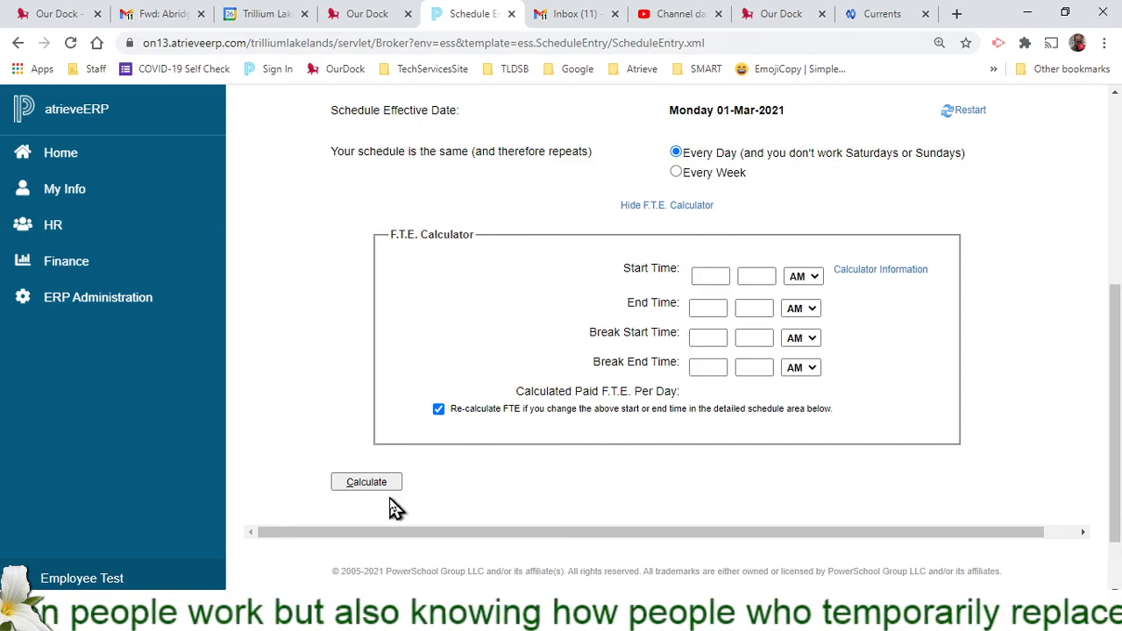
{"action": "left_click", "coordinate": [704, 276]}
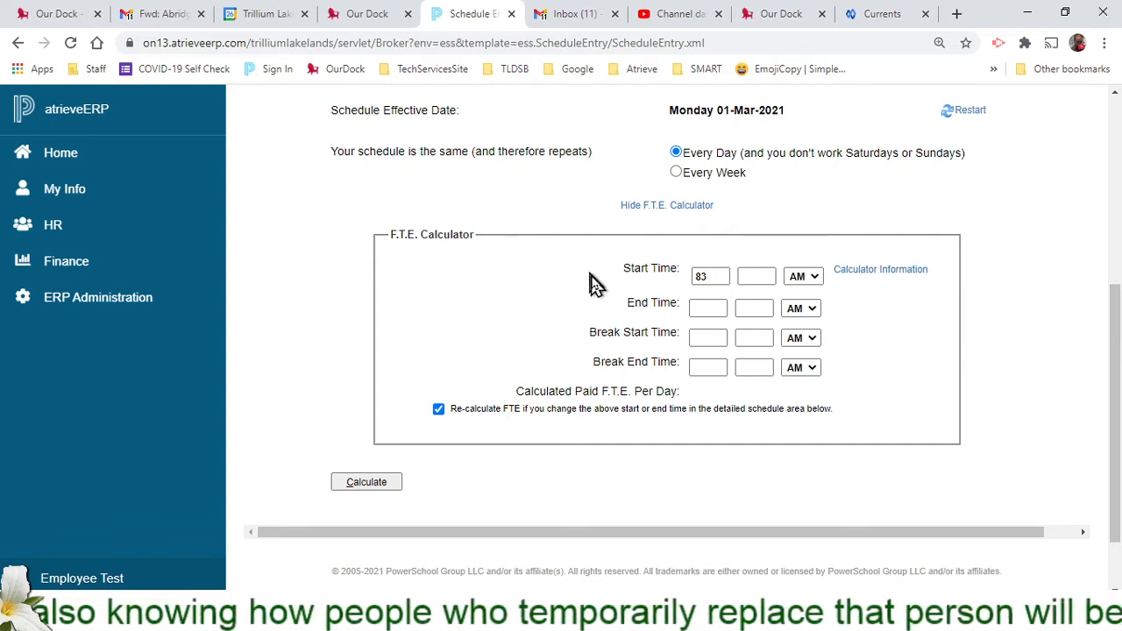
{"action": "scroll", "coordinate": [597, 285], "scroll_direction": "down", "scroll_amount": 1}
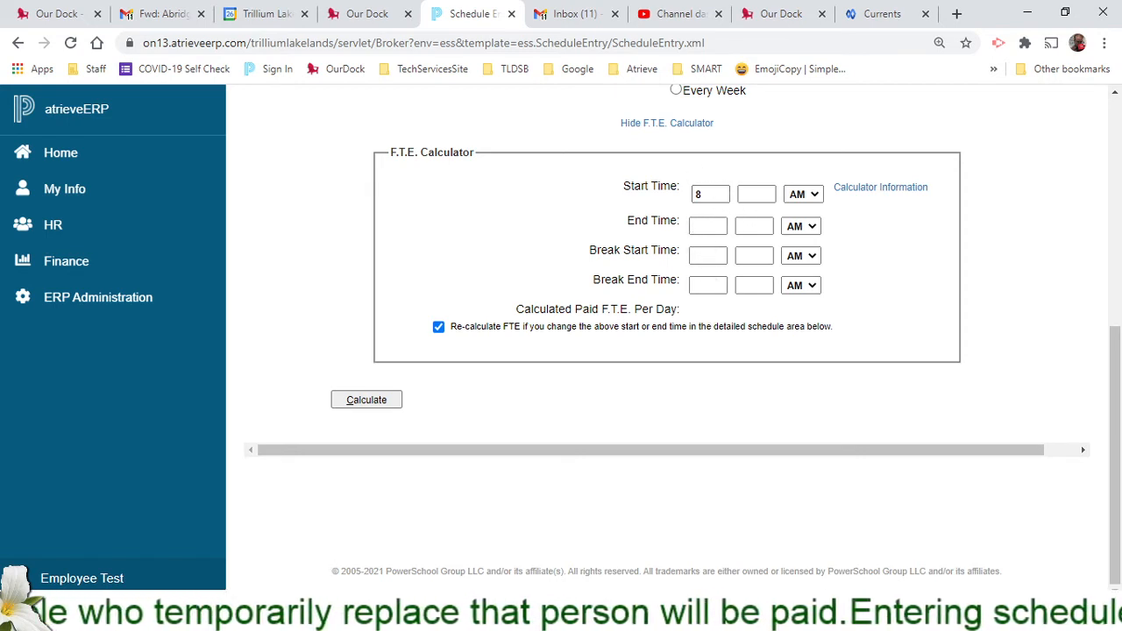
{"action": "scroll", "coordinate": [710, 194], "scroll_direction": "up", "scroll_amount": 1}
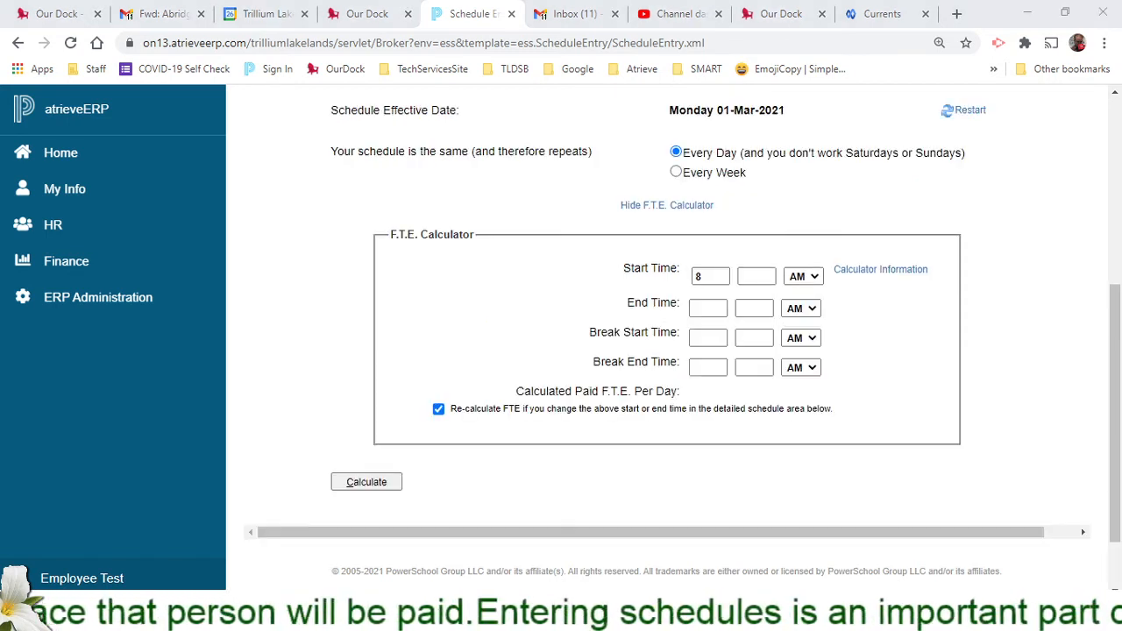
{"action": "left_click", "coordinate": [760, 280]}
{"action": "type", "text": "30"}
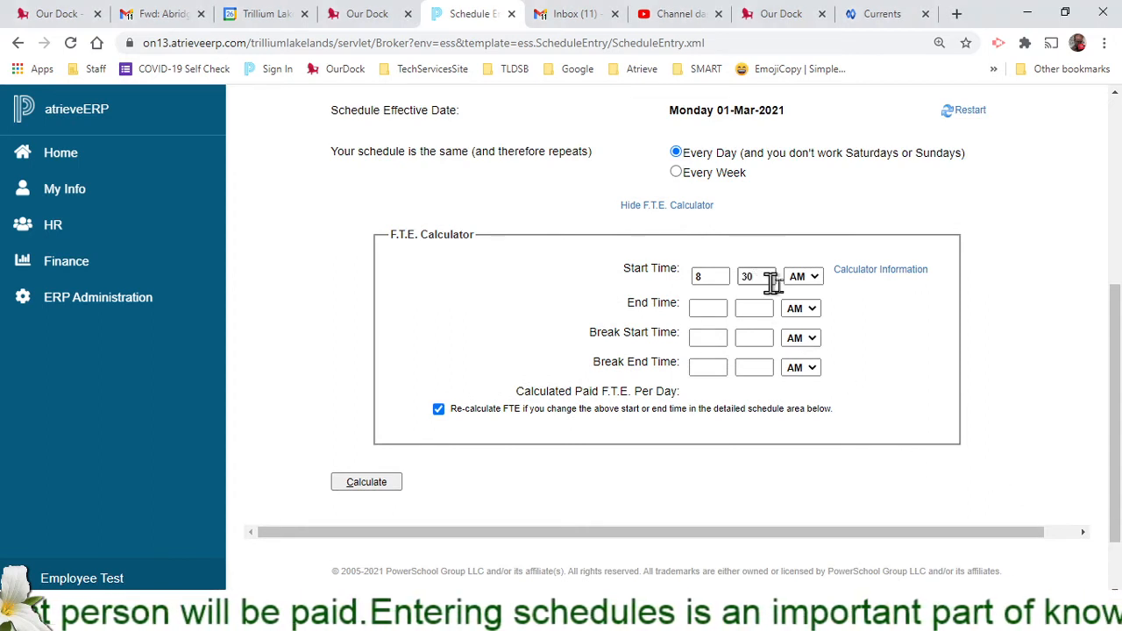
{"action": "left_click", "coordinate": [712, 316]}
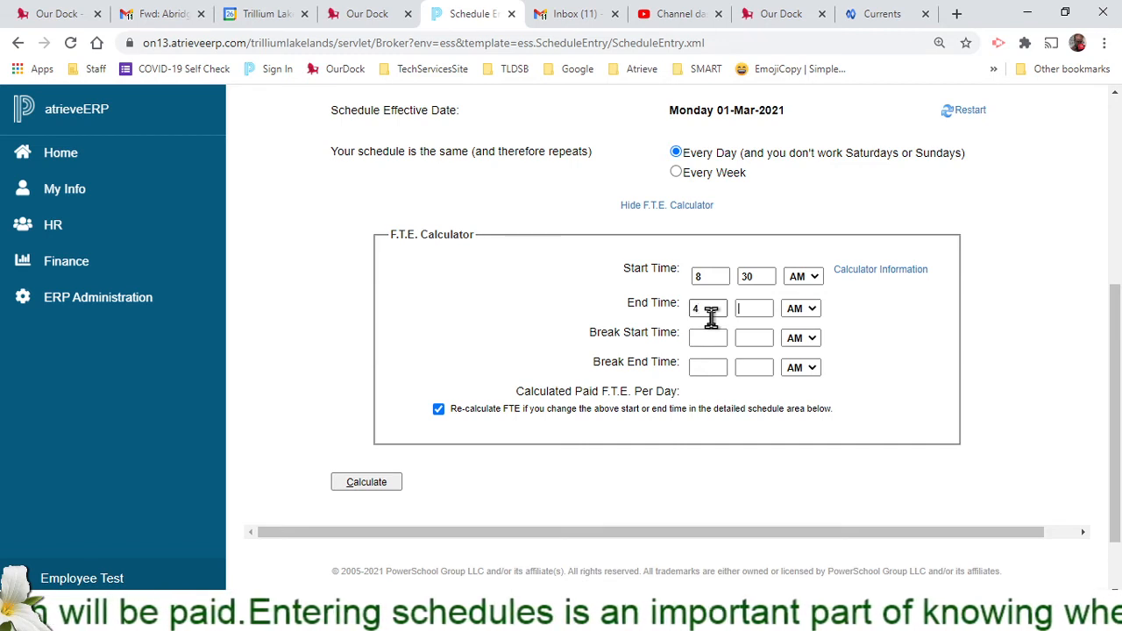
{"action": "left_click", "coordinate": [744, 308]}
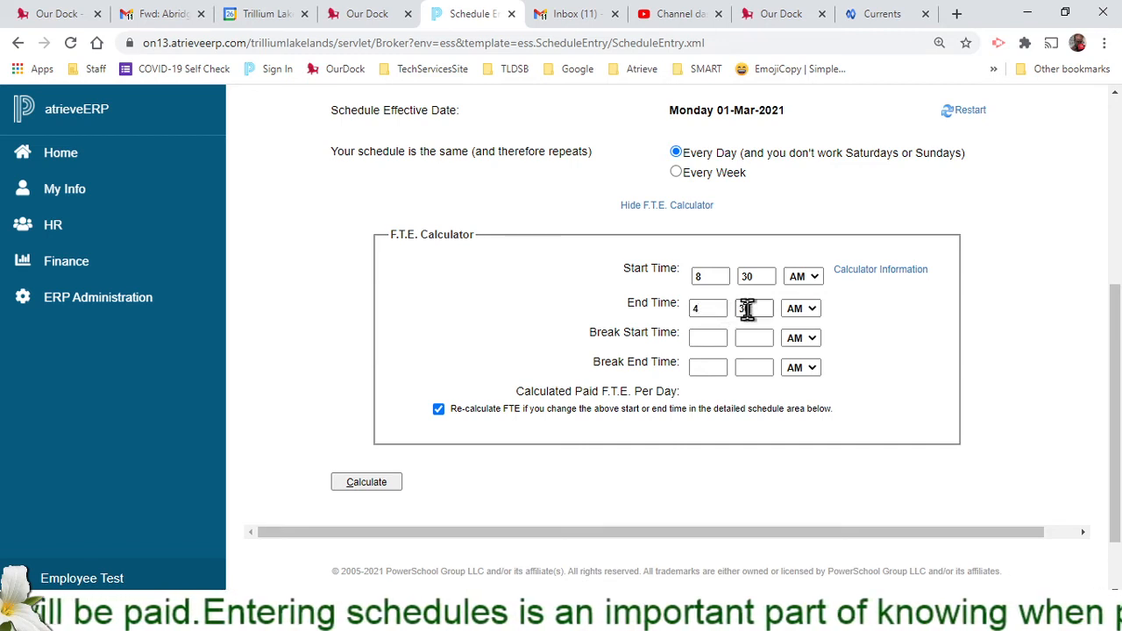
{"action": "left_click", "coordinate": [801, 308]}
{"action": "left_click", "coordinate": [800, 336]}
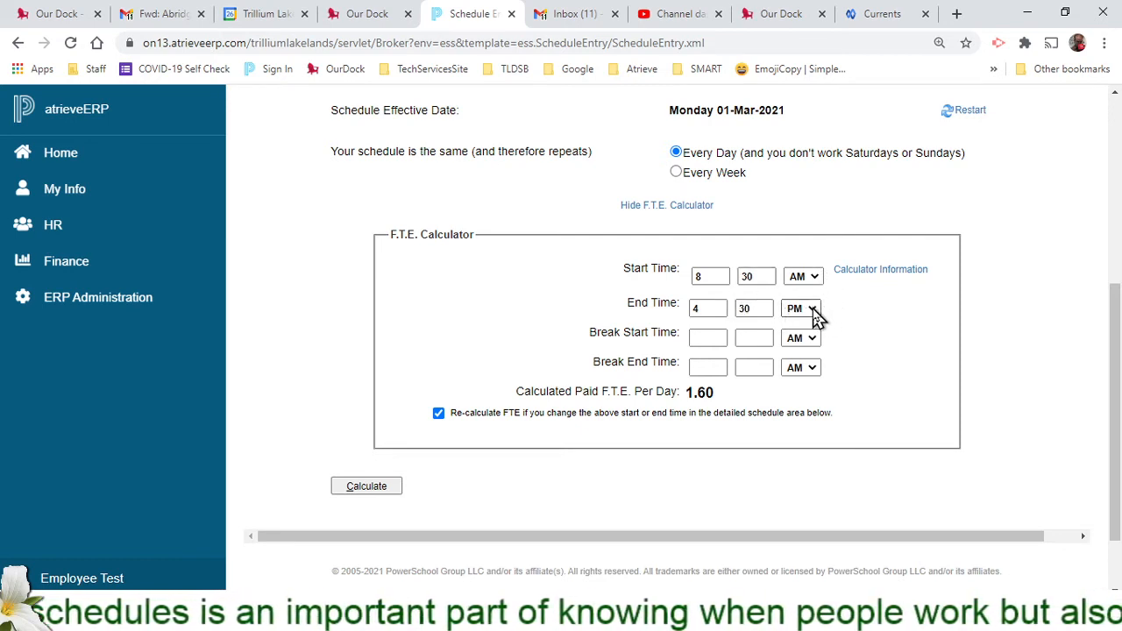
- Try 16 as the end time's hour in the F.T.E. calculator and restore it to 4
{"action": "double_click", "coordinate": [703, 311]}
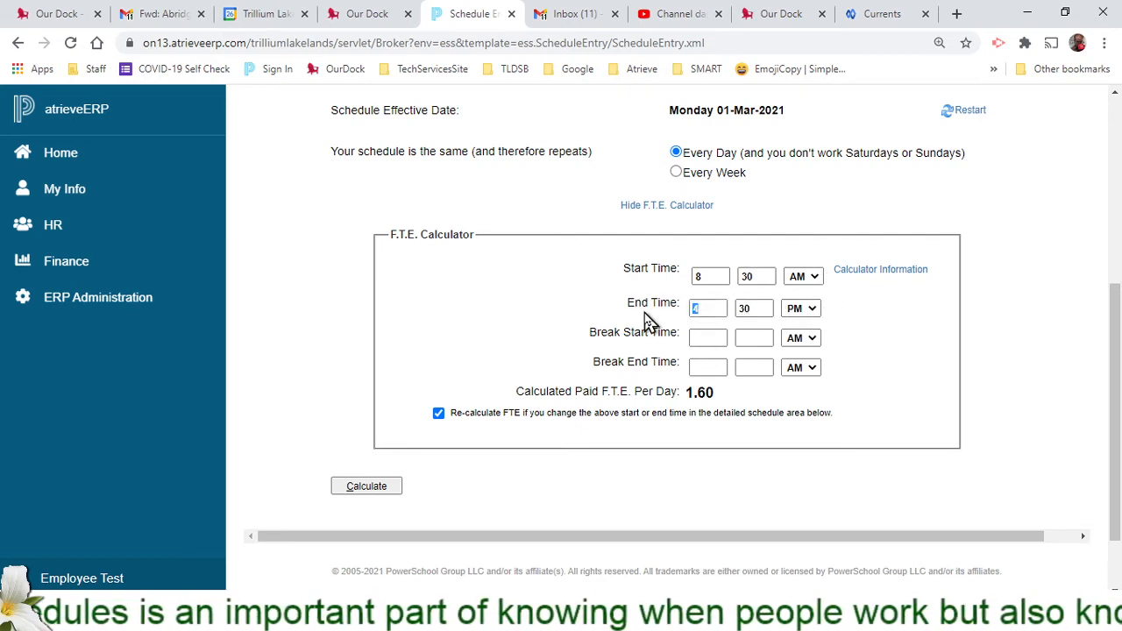
{"action": "left_click", "coordinate": [879, 311]}
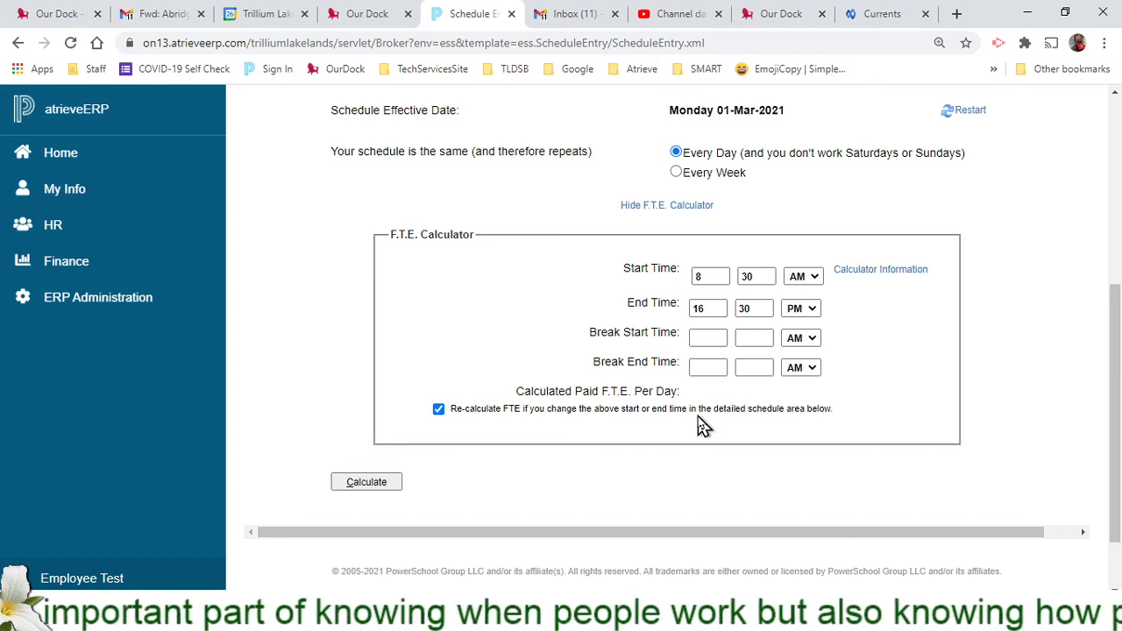
{"action": "left_click_drag", "start_coordinate": [721, 309], "coordinate": [669, 315]}
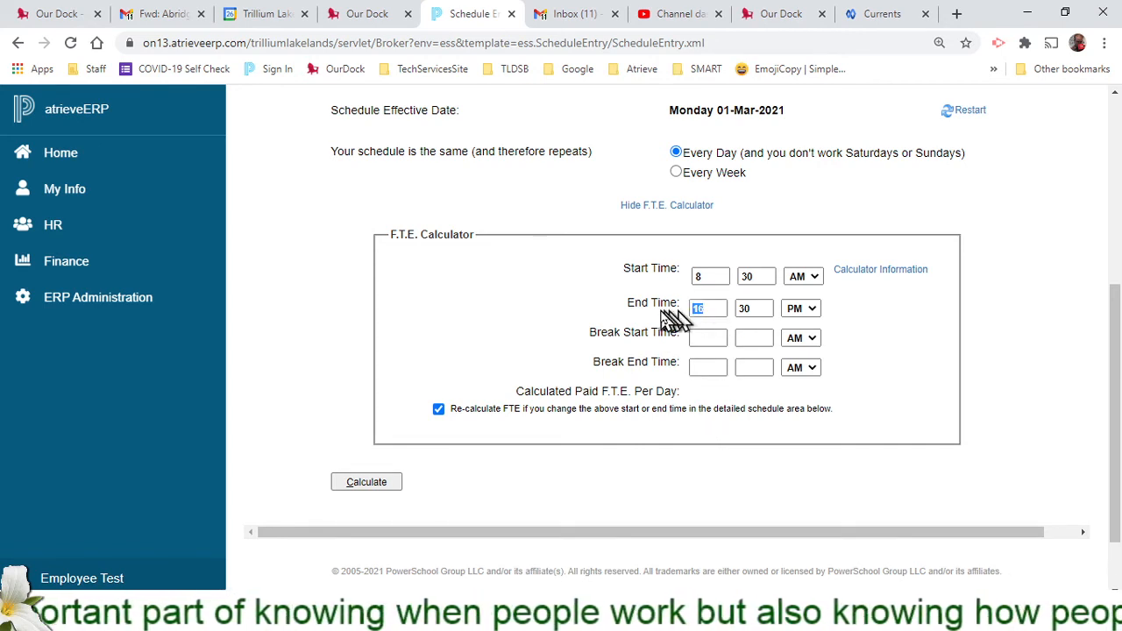
{"action": "type", "text": "4"}
{"action": "left_click", "coordinate": [597, 290]}
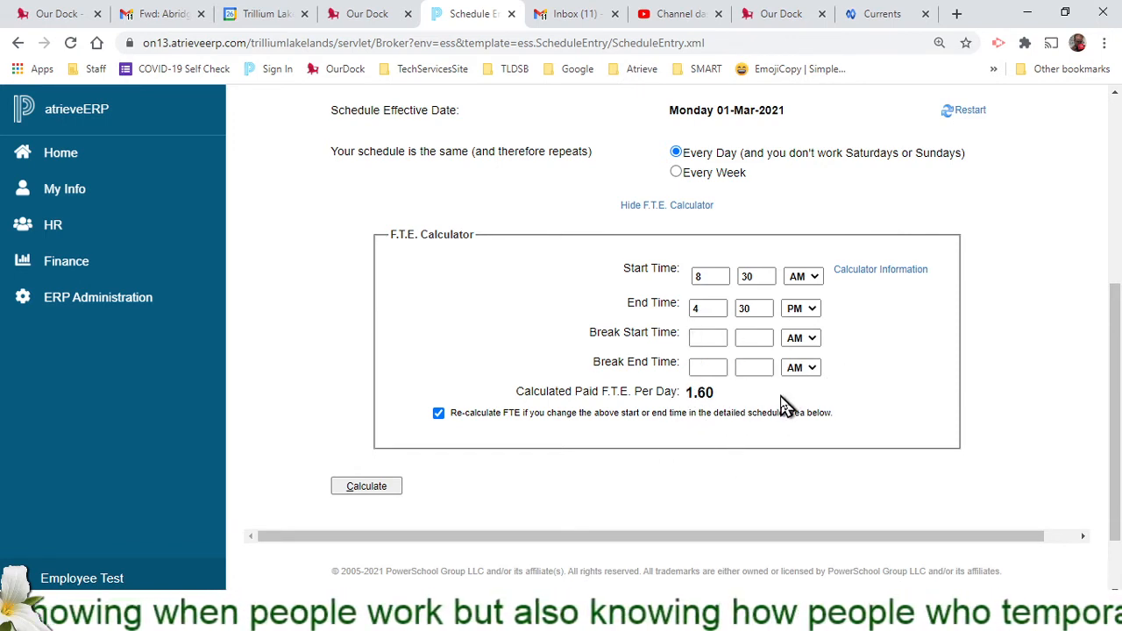
- Set the calculator's break start time to 12:00 PM and the break end time to 12:30, leaving its period at AM
{"action": "left_click", "coordinate": [801, 339]}
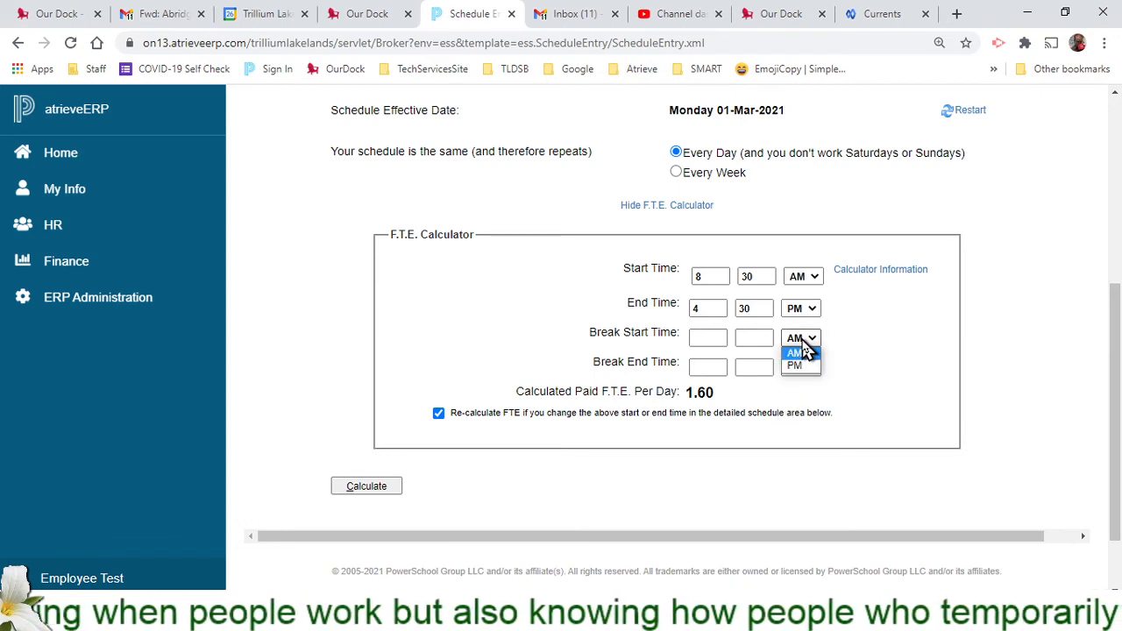
{"action": "left_click", "coordinate": [800, 367]}
{"action": "left_click", "coordinate": [712, 338]}
{"action": "type", "text": "1"}
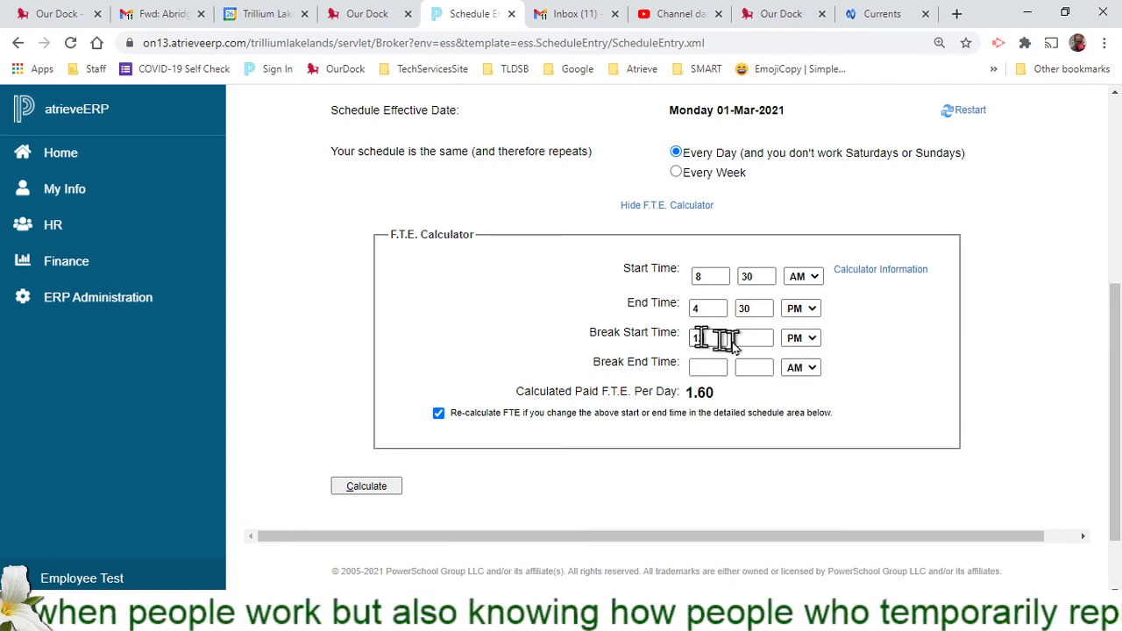
{"action": "type", "text": "200"}
{"action": "left_click", "coordinate": [701, 367]}
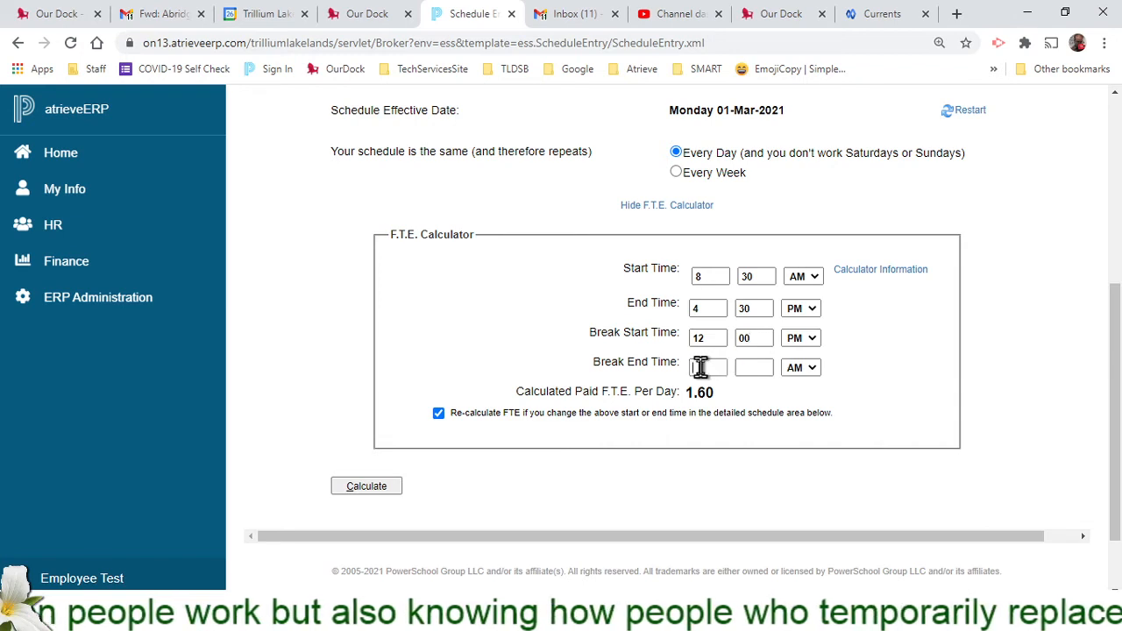
{"action": "type", "text": "12"}
{"action": "left_click", "coordinate": [745, 367]}
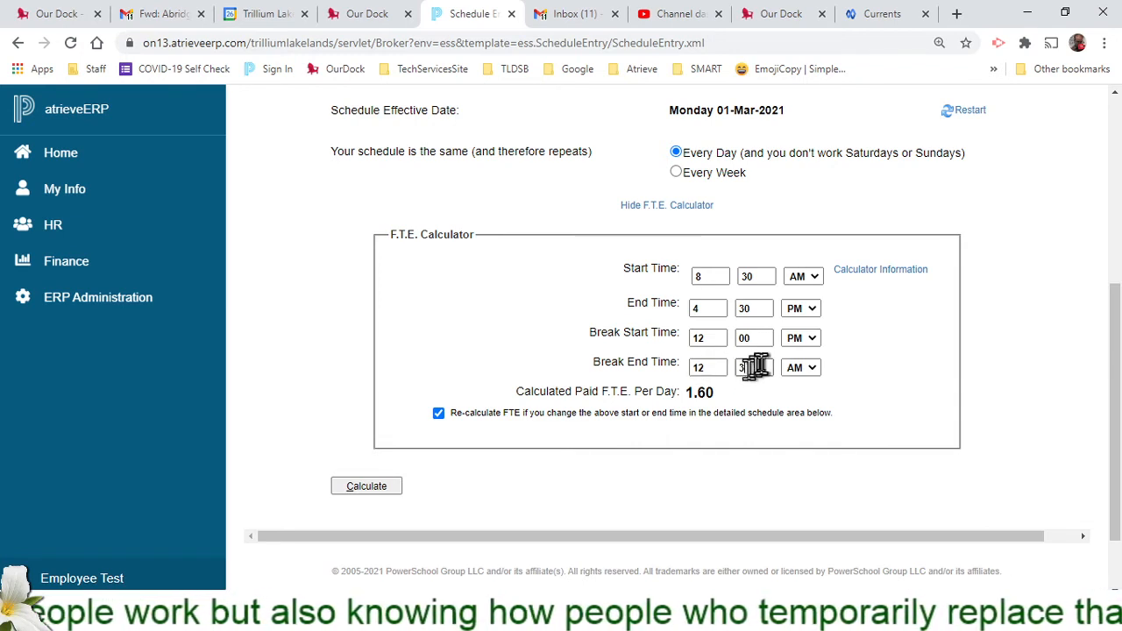
{"action": "type", "text": "30"}
{"action": "left_click", "coordinate": [915, 365]}
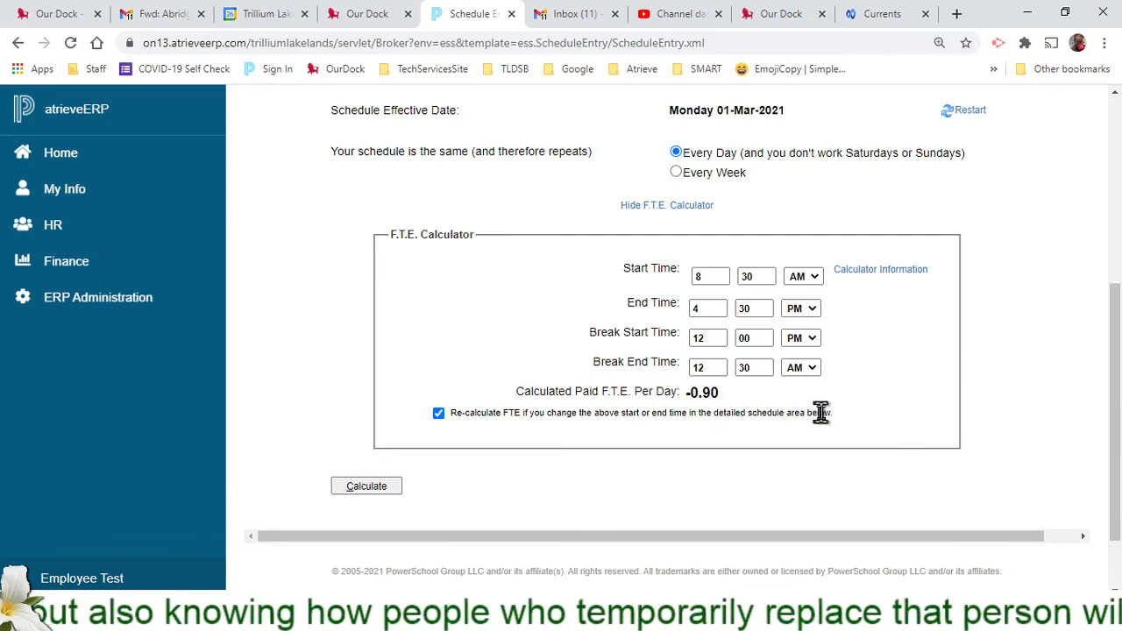
- Try a start time of 8:20 AM in the F.T.E. calculator and change it to 8:40 AM
{"action": "left_click", "coordinate": [744, 279]}
{"action": "type", "text": "2"}
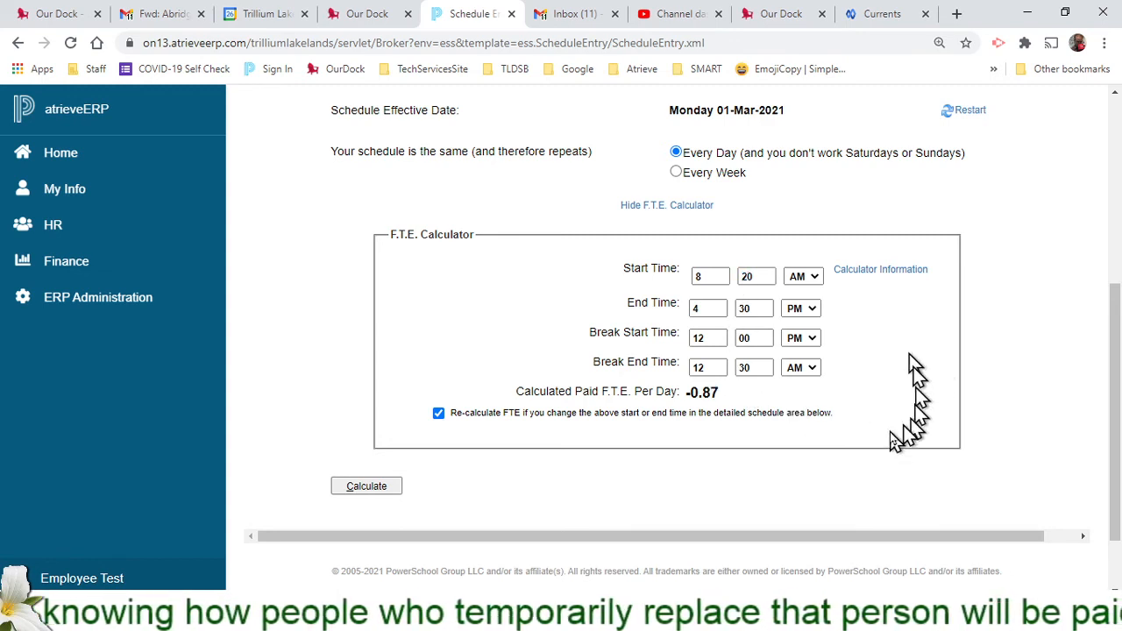
{"action": "left_click_drag", "start_coordinate": [750, 277], "coordinate": [735, 279]}
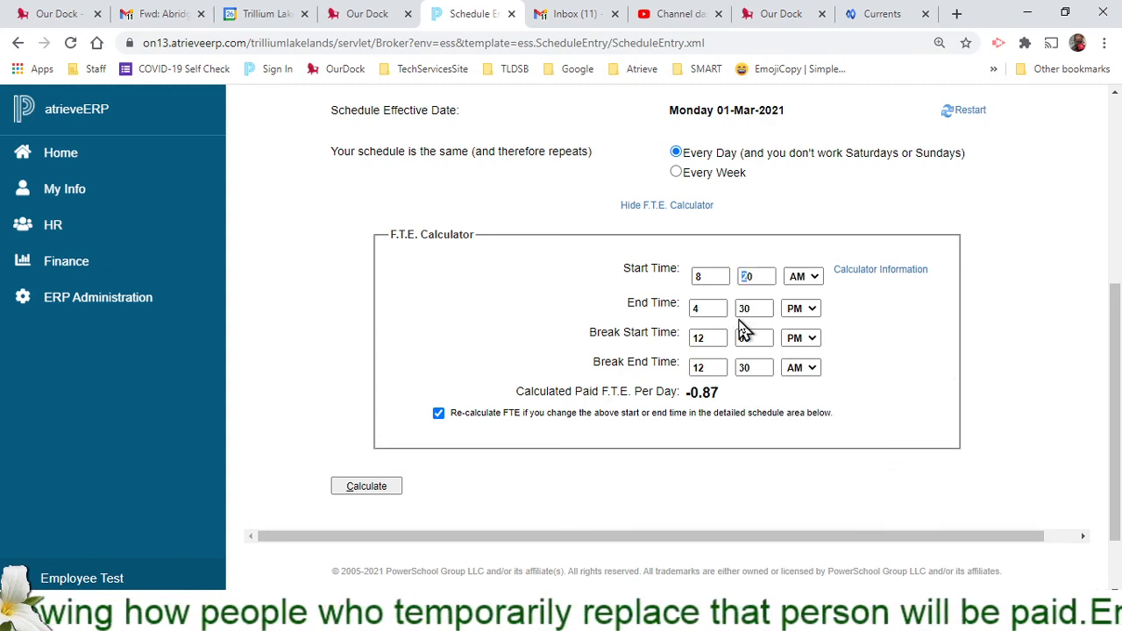
{"action": "type", "text": "4"}
{"action": "left_click", "coordinate": [923, 314]}
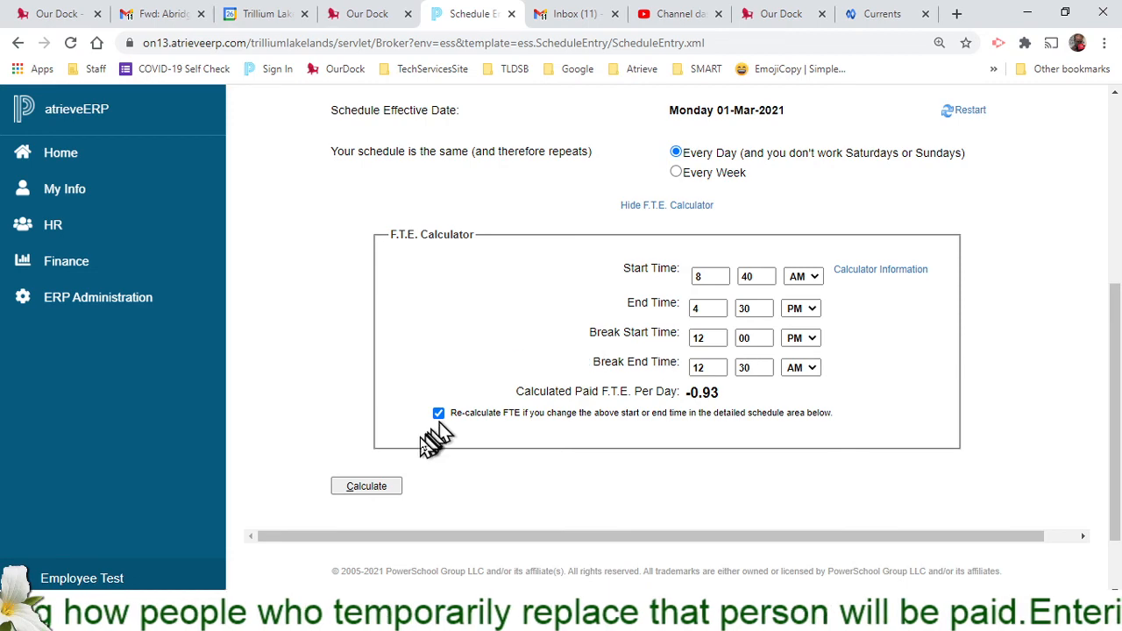
- Calculate the principal's schedule line, continuing without the missing F.T.E. calculator values, and validate the schedule
{"action": "left_click", "coordinate": [366, 488]}
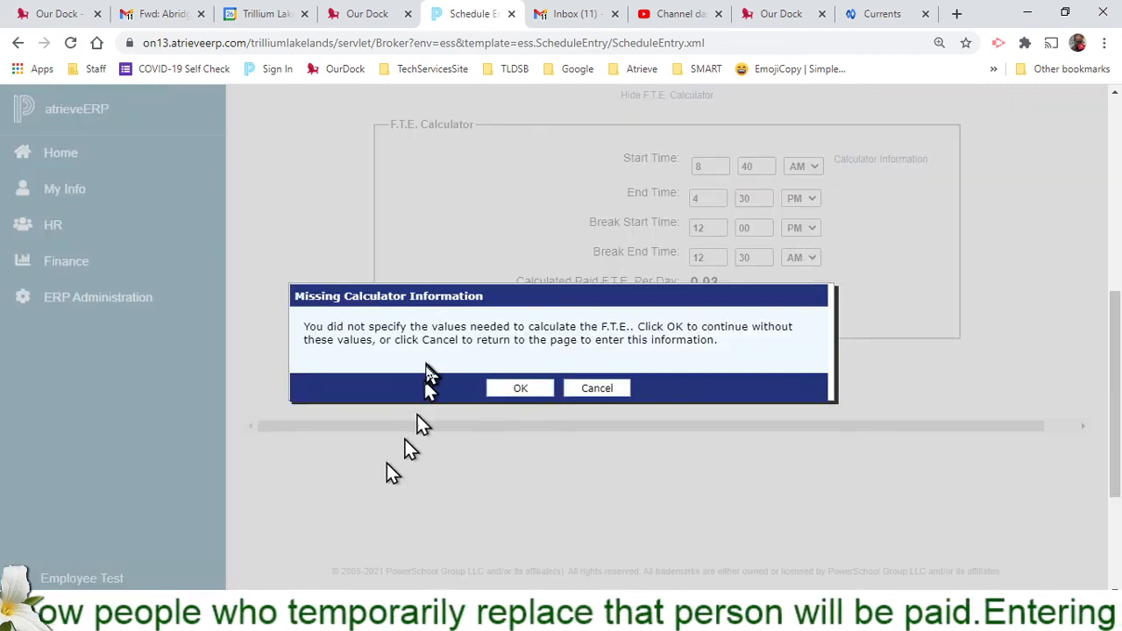
{"action": "left_click", "coordinate": [514, 394]}
{"action": "scroll", "coordinate": [512, 399], "scroll_direction": "down", "scroll_amount": 2}
{"action": "scroll", "coordinate": [513, 398], "scroll_direction": "down", "scroll_amount": 1}
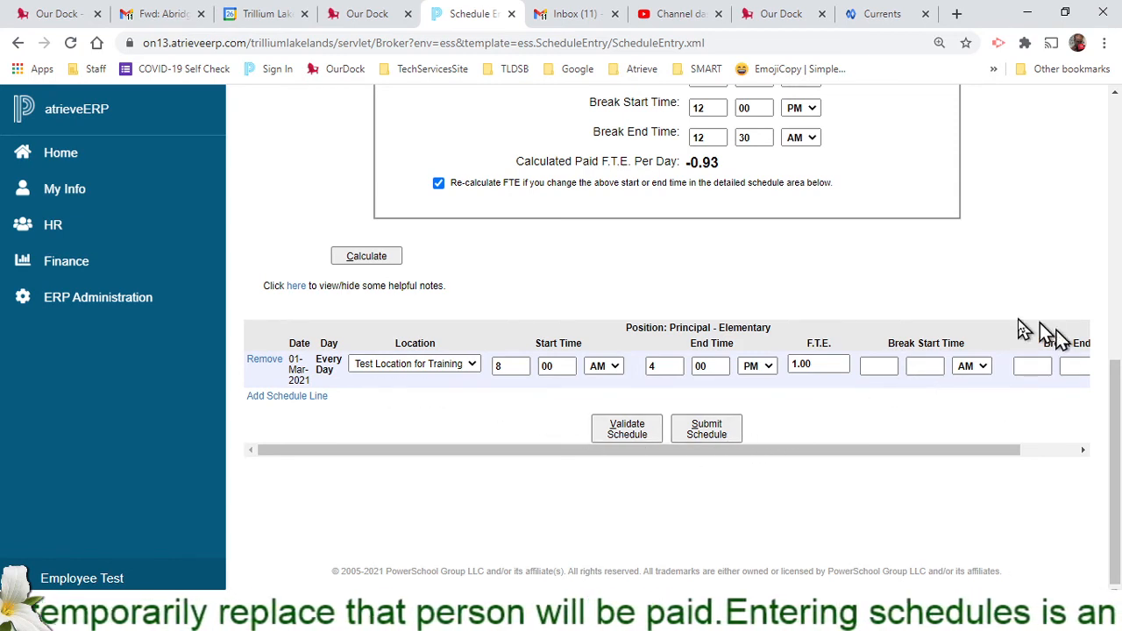
{"action": "left_click", "coordinate": [656, 428]}
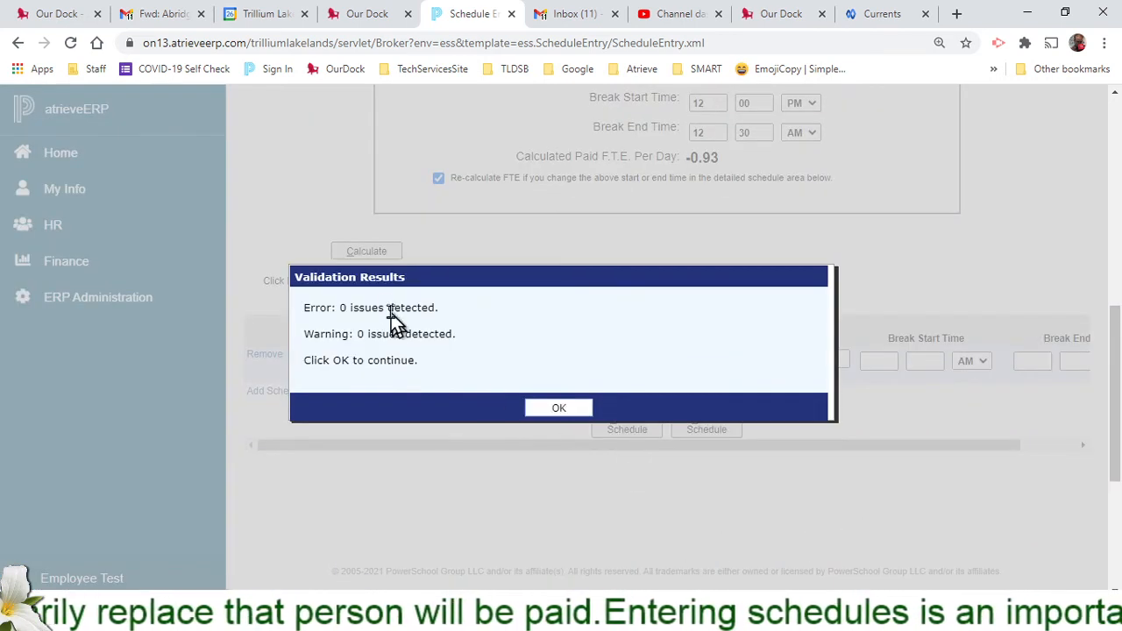
{"action": "left_click", "coordinate": [559, 409]}
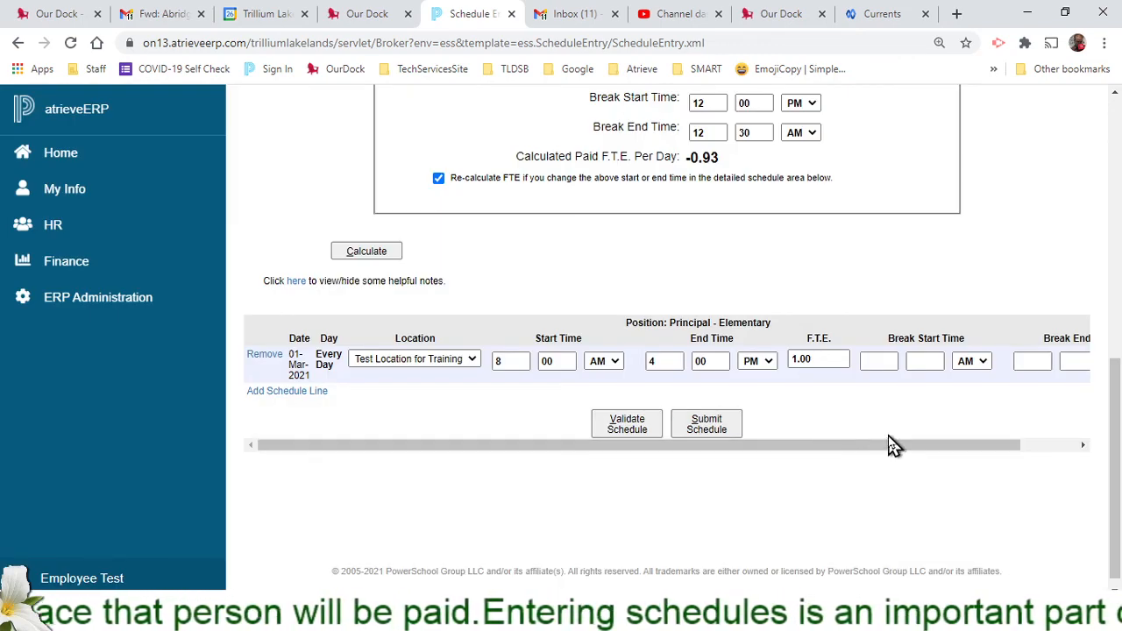
{"action": "scroll", "coordinate": [891, 446], "scroll_direction": "up", "scroll_amount": 4}
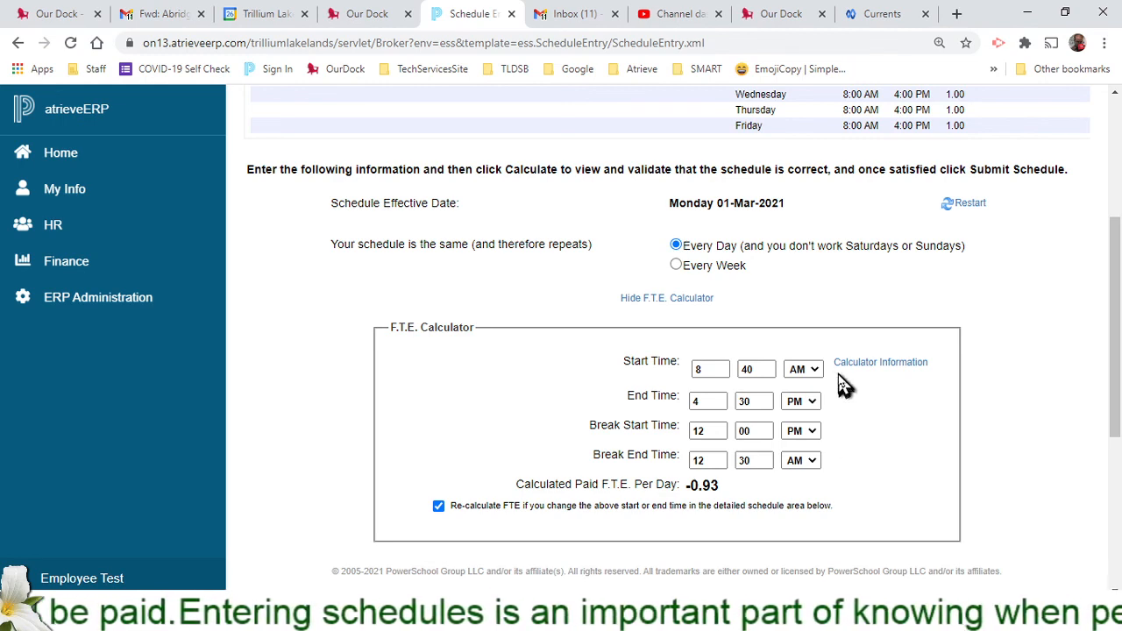
{"action": "scroll", "coordinate": [840, 383], "scroll_direction": "up", "scroll_amount": 2}
{"action": "scroll", "coordinate": [840, 382], "scroll_direction": "up", "scroll_amount": 2}
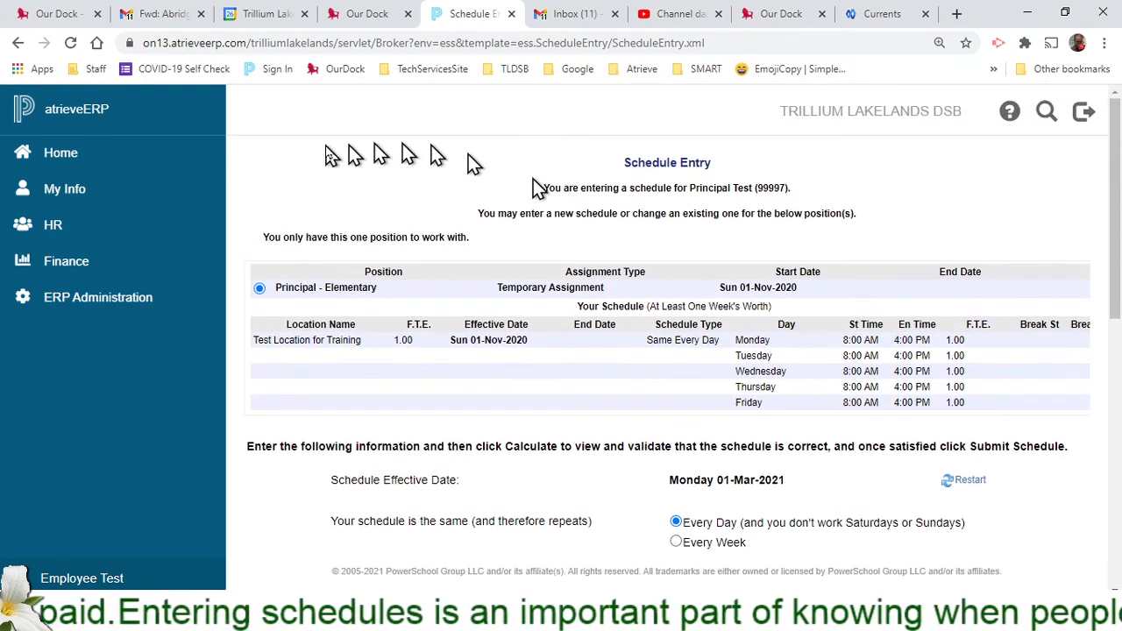